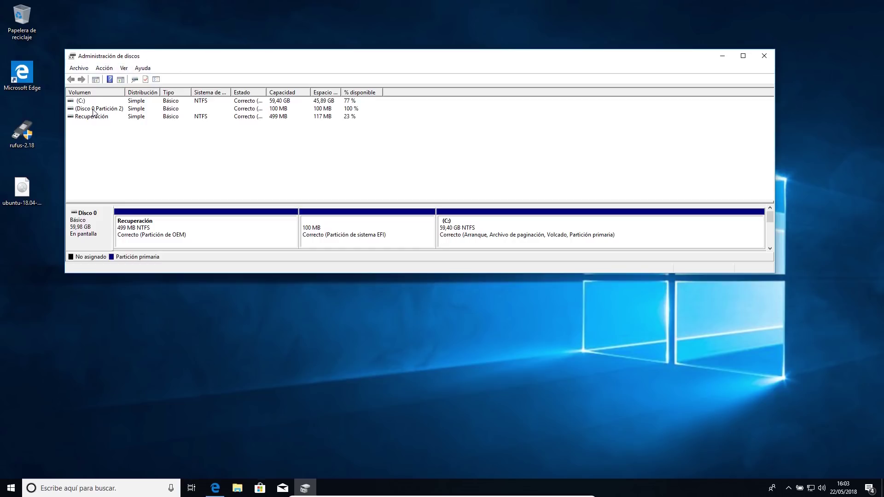
Select the (C:) volume, auto-fit the Estado column to full status text, and minimize Disk Management.
{"action": "left_click", "coordinate": [81, 100]}
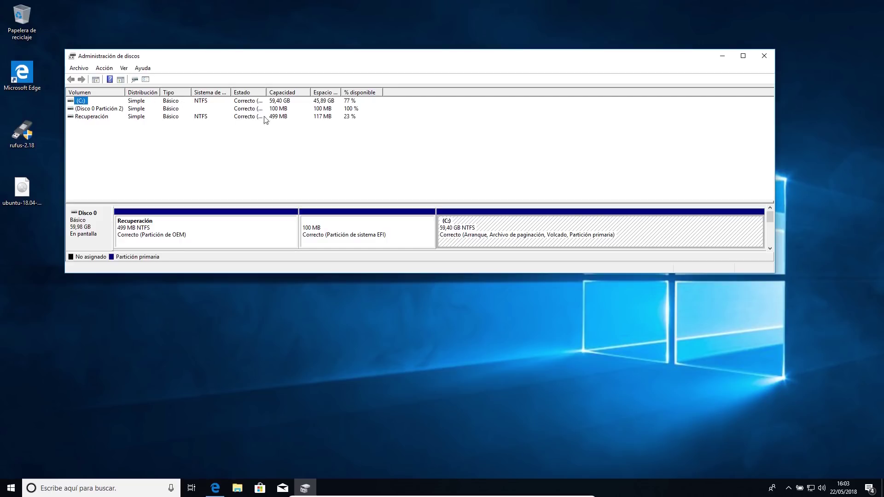
{"action": "key", "text": "ctrl+KP_Add"}
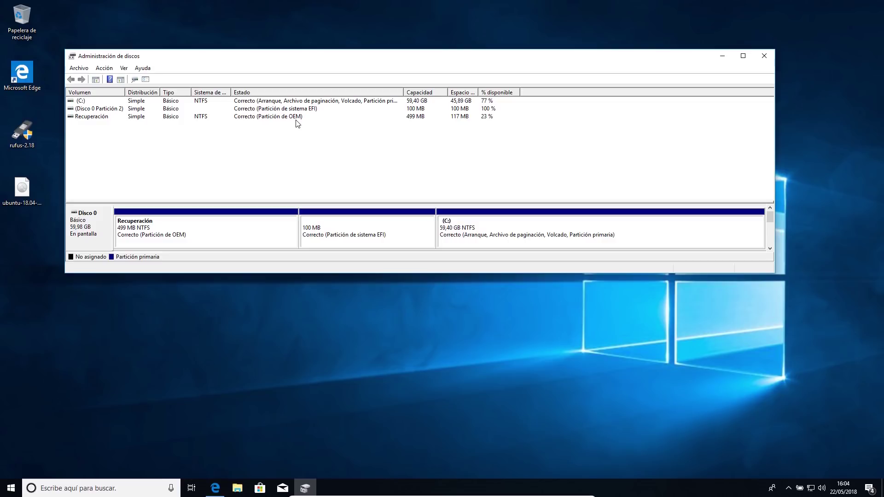
{"action": "left_click", "coordinate": [723, 56]}
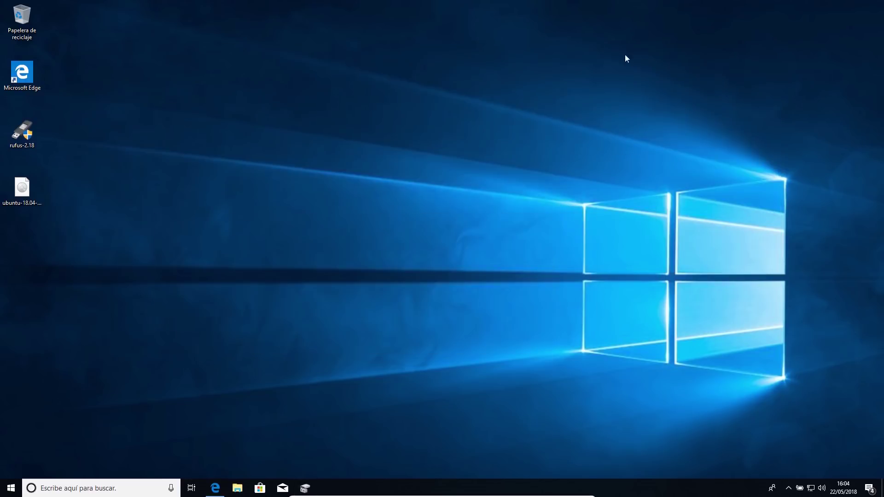
On the Rufus website in Edge, download Rufus 2.18, dismiss the download bar, and minimize Edge.
{"action": "left_click", "coordinate": [17, 135]}
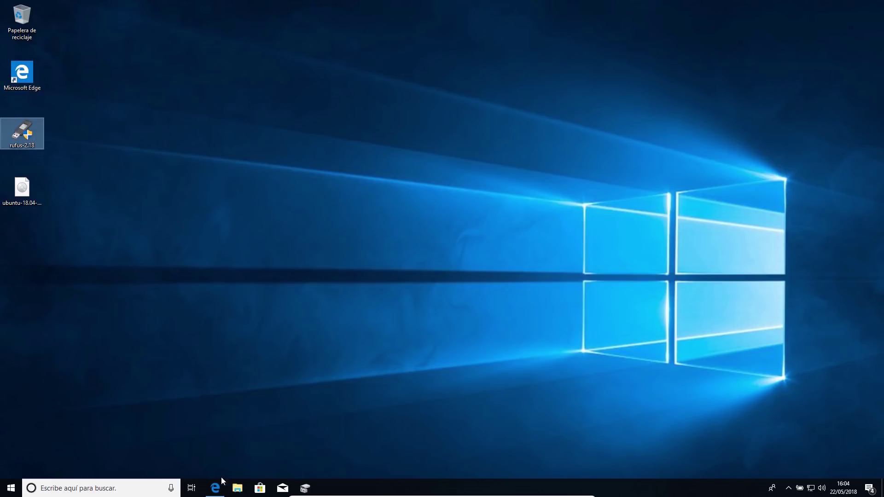
{"action": "left_click", "coordinate": [210, 493]}
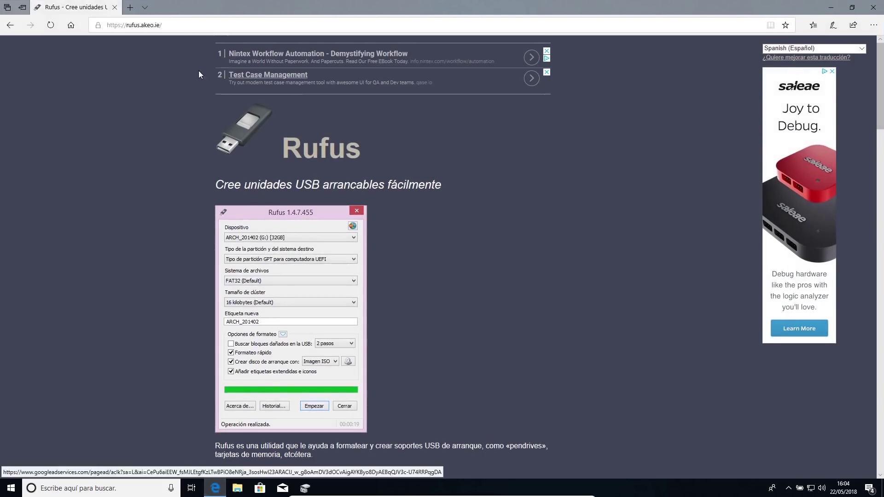
{"action": "left_click", "coordinate": [152, 26]}
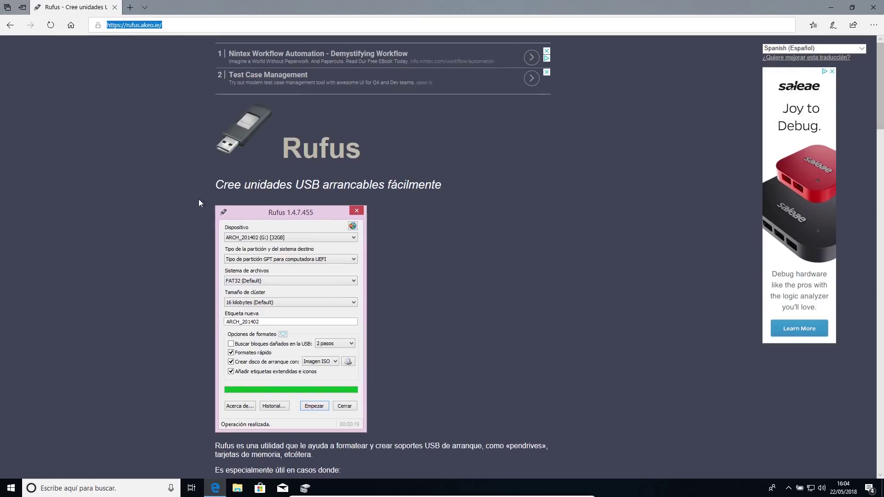
{"action": "scroll", "coordinate": [320, 257], "scroll_direction": "down", "scroll_amount": 10}
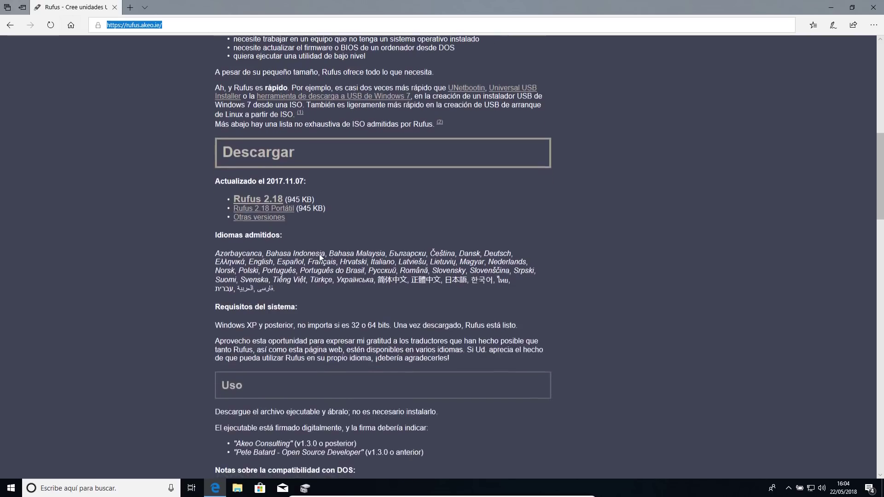
{"action": "left_click", "coordinate": [257, 202]}
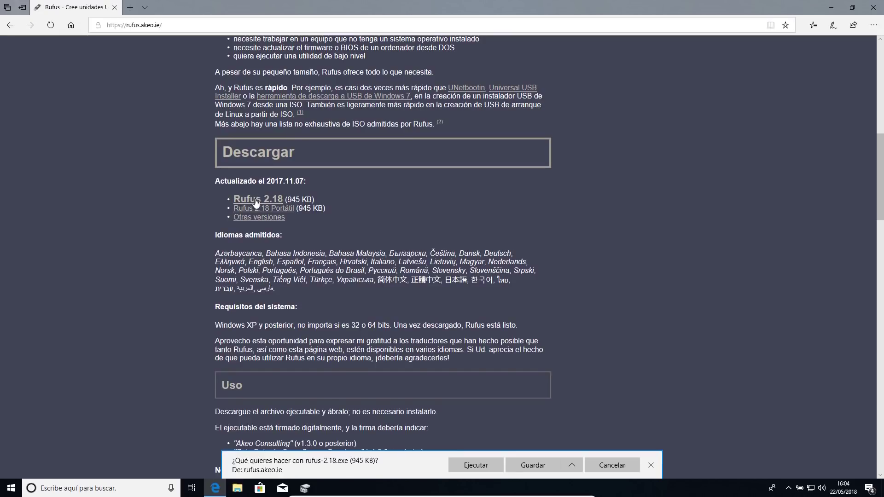
{"action": "left_click", "coordinate": [628, 466]}
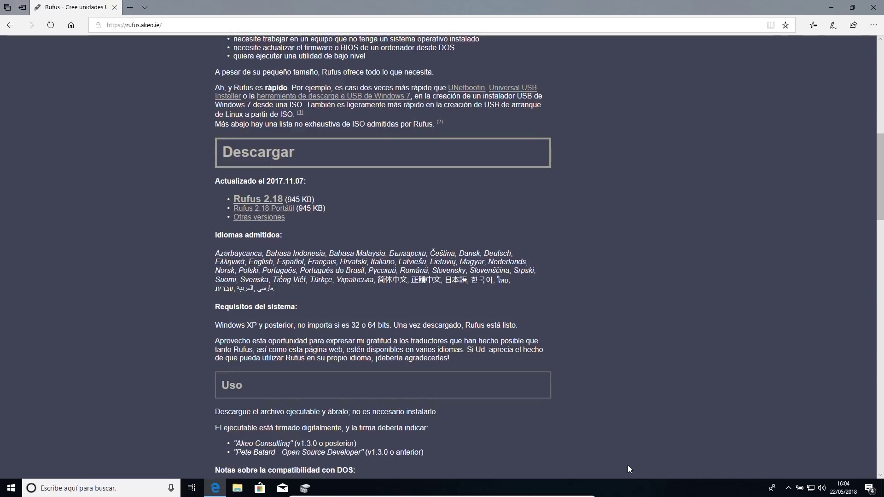
{"action": "left_click", "coordinate": [831, 7]}
Launch rufus-2.18 as administrator and set the partition scheme to 'Tipo de partición GPT para UEFI'.
{"action": "double_click", "coordinate": [22, 132]}
{"action": "left_click", "coordinate": [461, 305]}
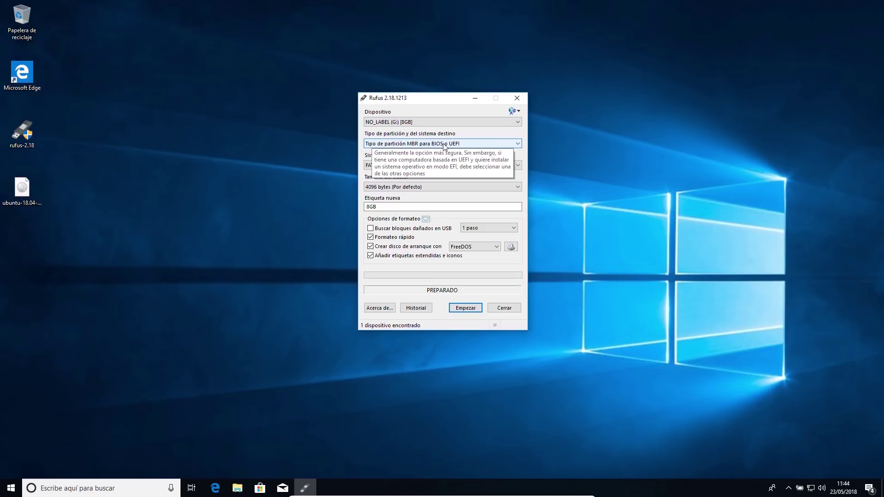
{"action": "left_click", "coordinate": [518, 145]}
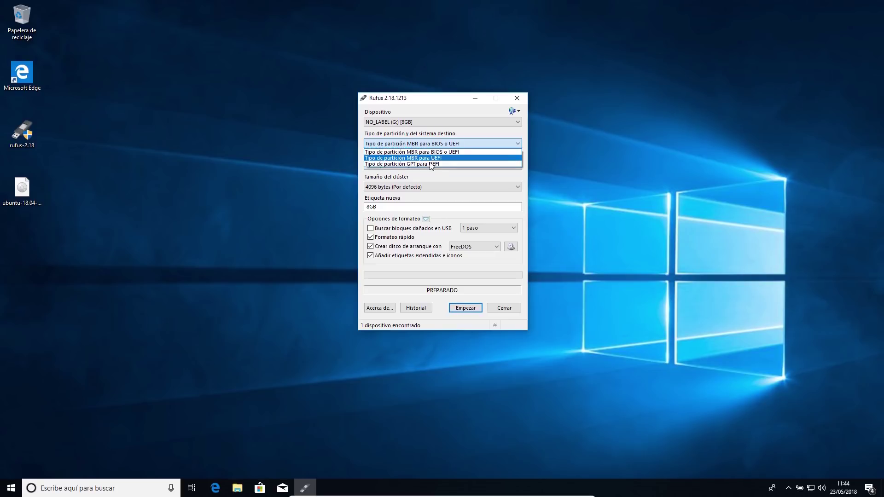
{"action": "left_click", "coordinate": [444, 152]}
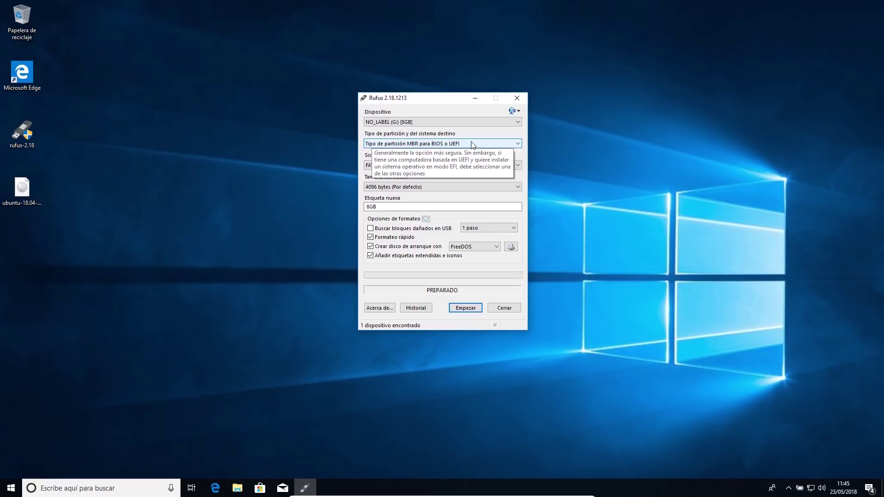
{"action": "left_click", "coordinate": [472, 145]}
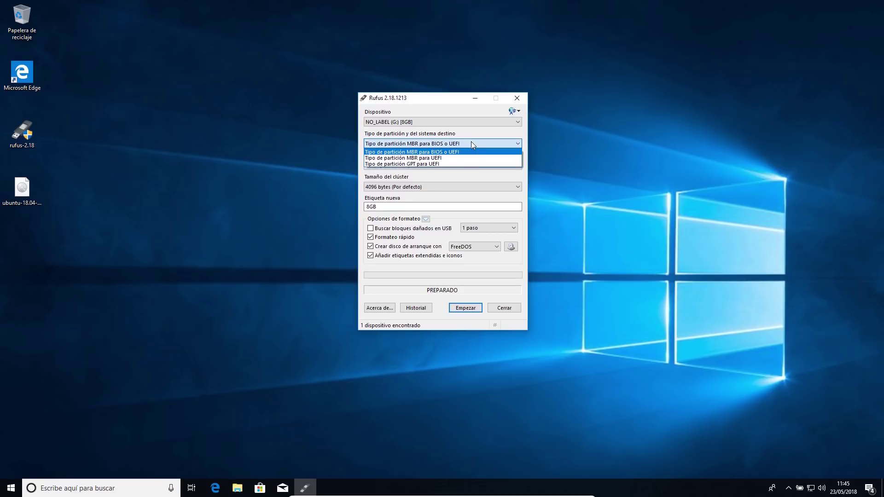
{"action": "left_click", "coordinate": [429, 165]}
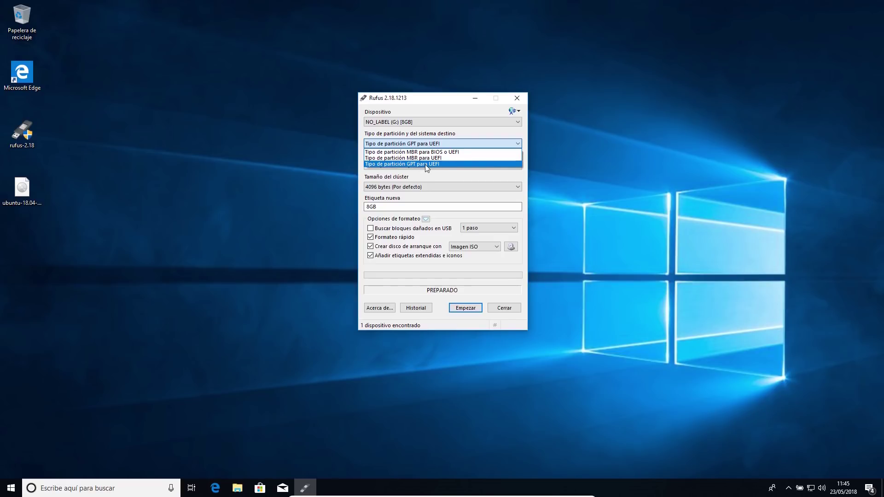
{"action": "left_click", "coordinate": [424, 164]}
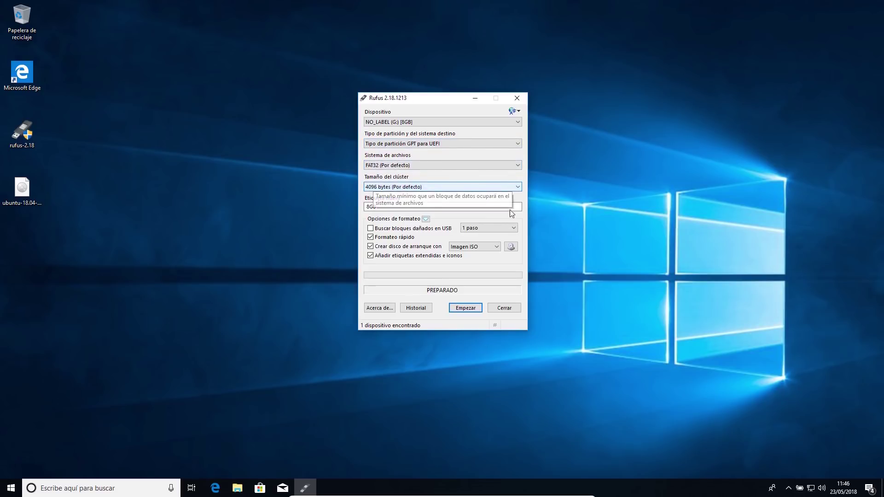
Load ubuntu-18.04-desktop-amd64 as the Imagen ISO boot image in Rufus.
{"action": "left_click", "coordinate": [476, 248]}
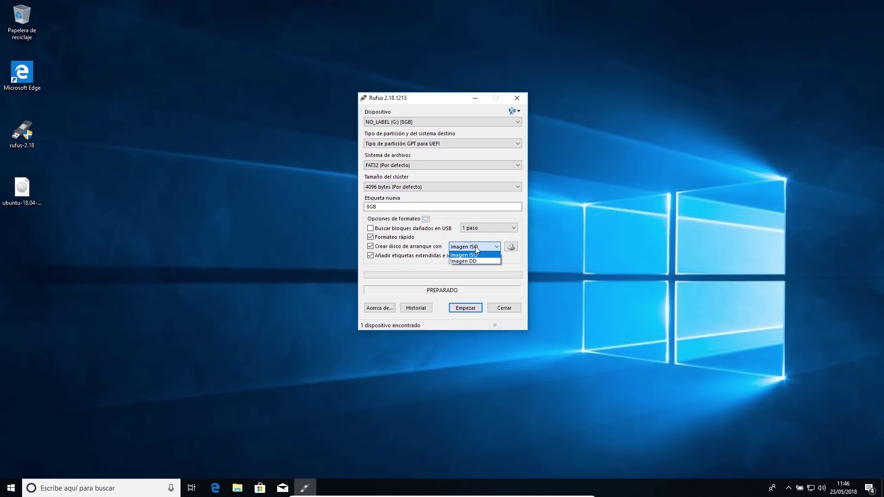
{"action": "left_click", "coordinate": [513, 247]}
{"action": "left_click", "coordinate": [512, 247]}
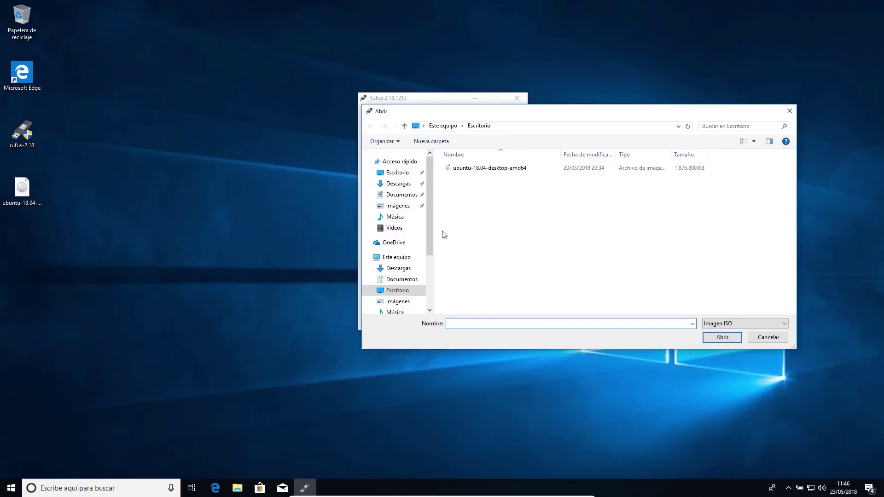
{"action": "left_click", "coordinate": [483, 171]}
{"action": "double_click", "coordinate": [483, 169]}
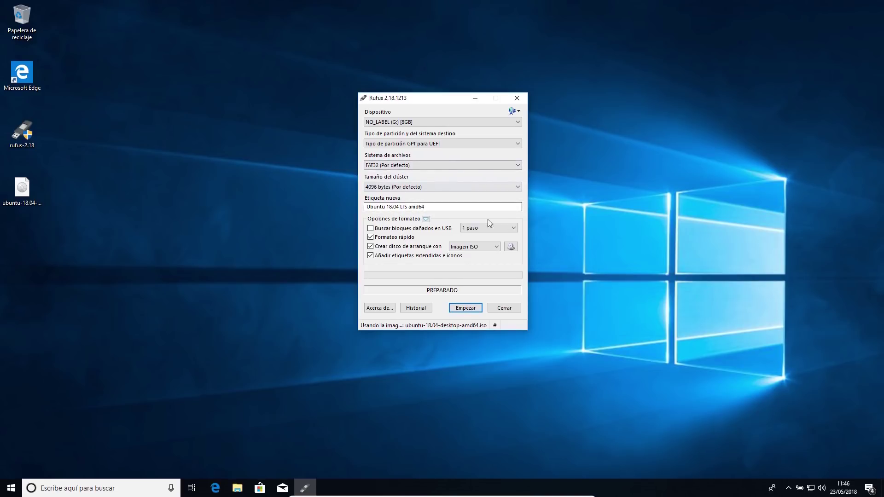
Write the Ubuntu ISO to the 8GB USB drive in ISO image mode, accepting data erasure, then close Rufus.
{"action": "left_click", "coordinate": [465, 308]}
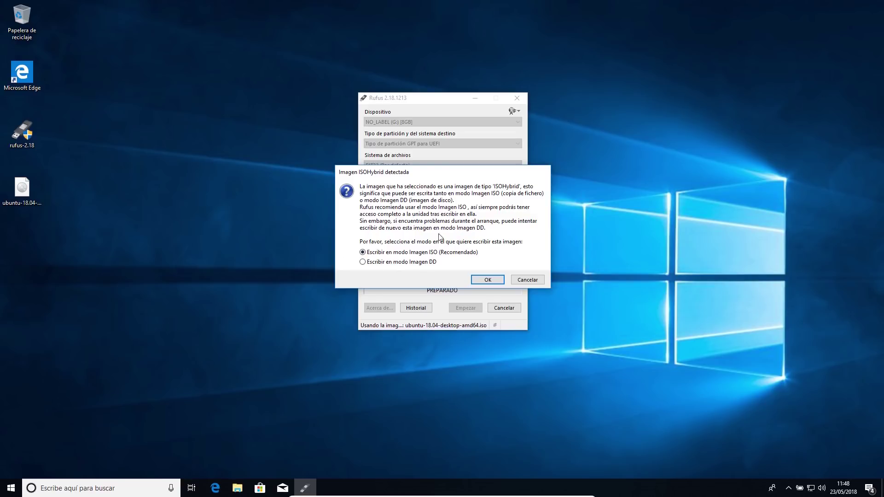
{"action": "left_click", "coordinate": [496, 284]}
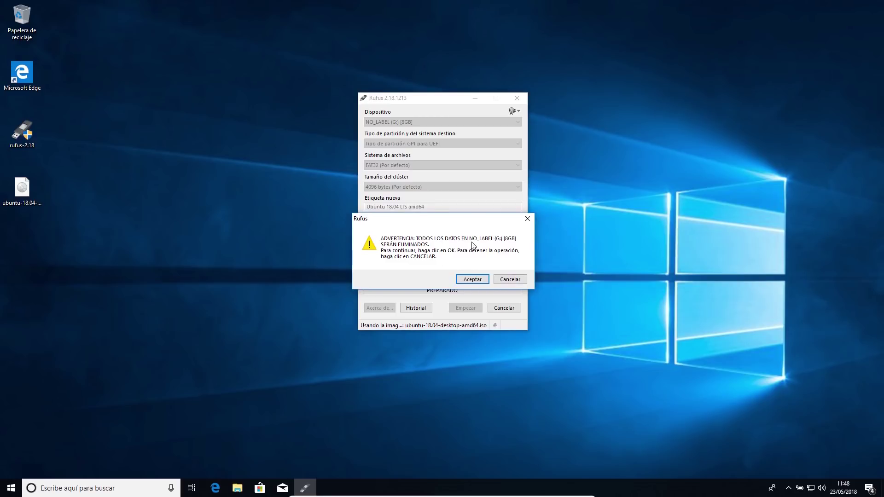
{"action": "left_click", "coordinate": [472, 280]}
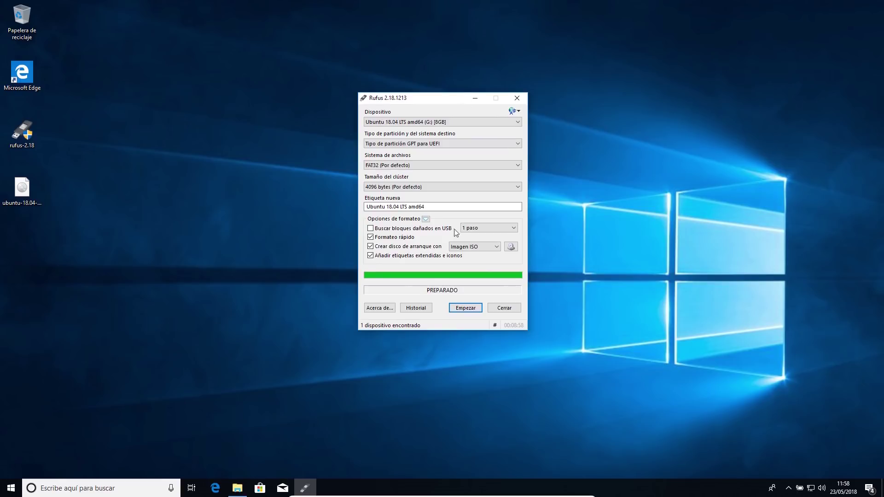
{"action": "left_click", "coordinate": [503, 308]}
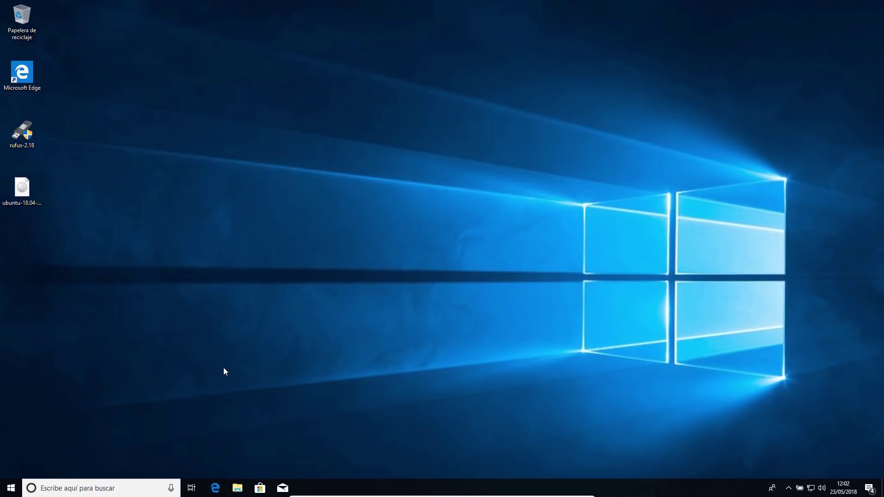
Restart Windows 10 from the Start menu power options into the recovery options.
{"action": "left_click", "coordinate": [11, 488]}
{"action": "left_click", "coordinate": [12, 468]}
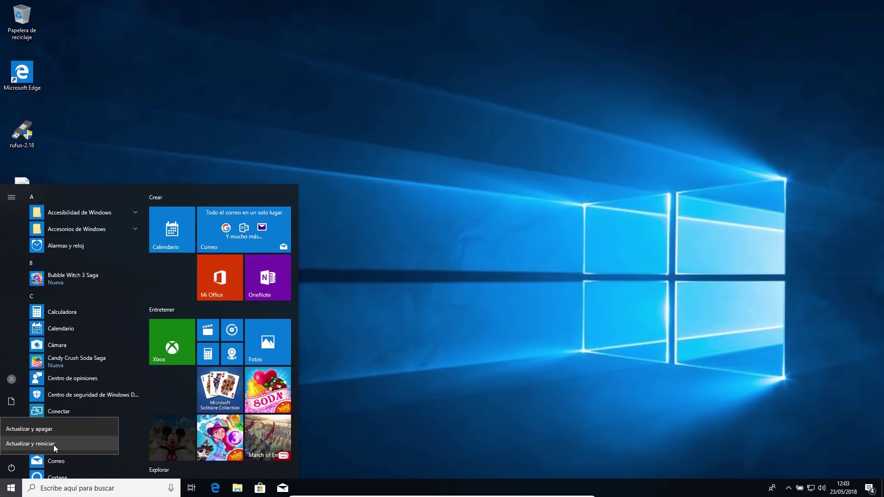
{"action": "left_click", "coordinate": [54, 445]}
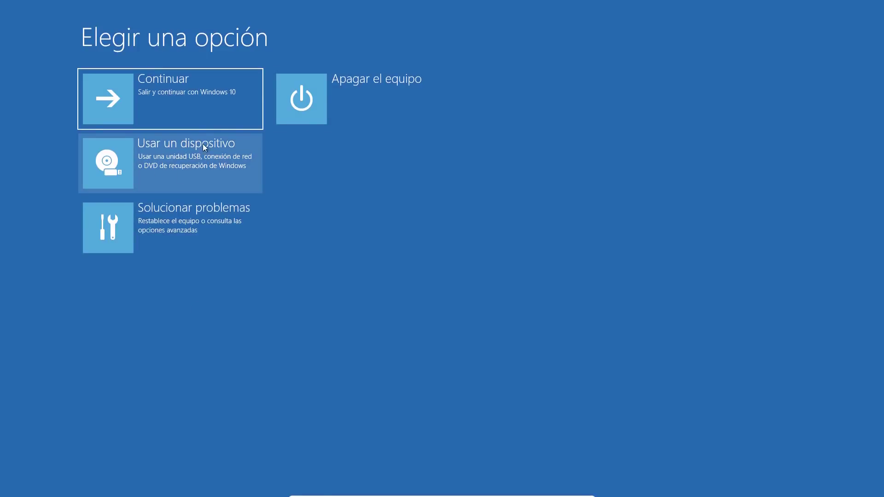
Show the 'Usar un dispositivo' boot device list, then page to the firmware boot list with UEFI: INT13(,0x81).
{"action": "left_click", "coordinate": [162, 154]}
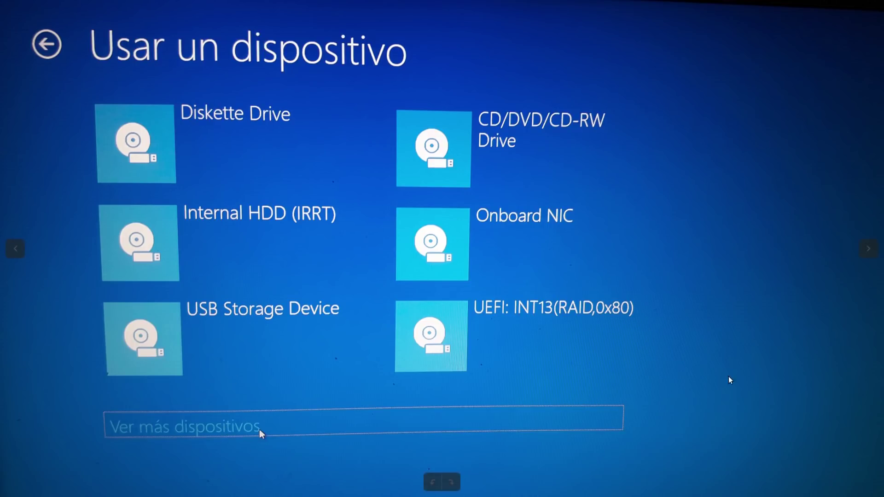
{"action": "left_click", "coordinate": [868, 249]}
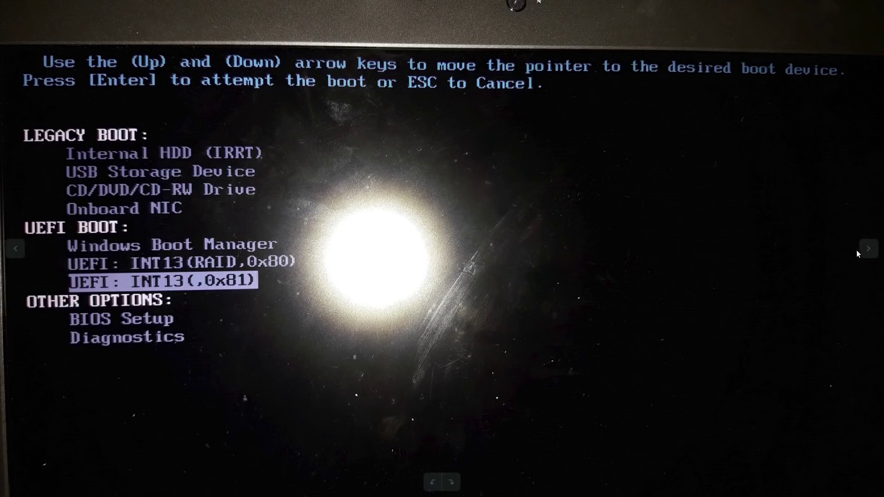
Advance to the BIOS Boot Sequence view with UEFI list mode and three enabled entries.
{"action": "left_click", "coordinate": [868, 249]}
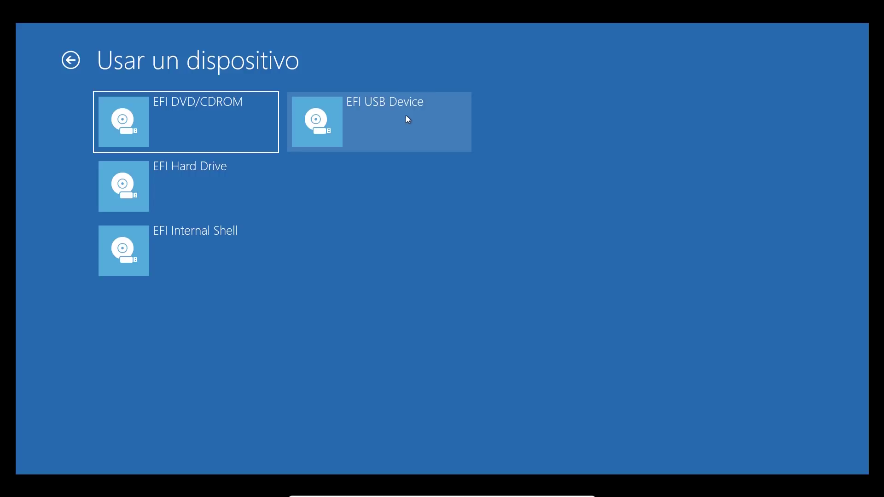
Boot the PC from the EFI USB Device tile.
{"action": "left_click", "coordinate": [408, 118]}
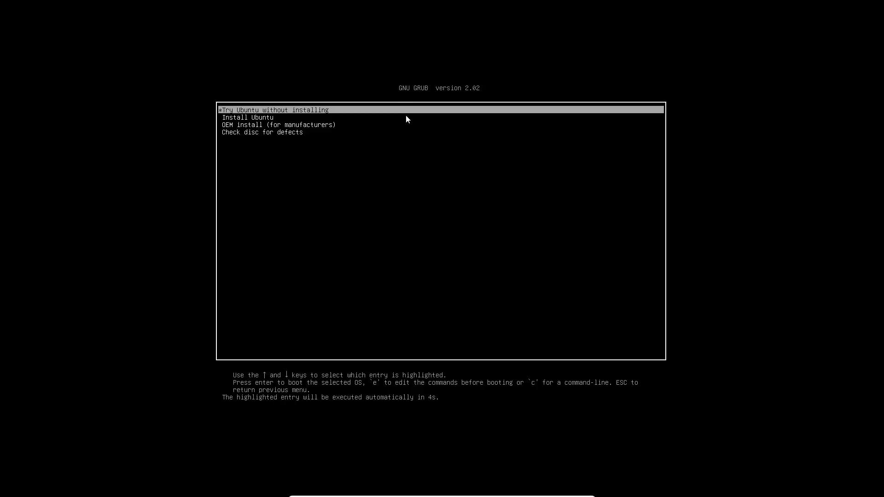
Highlight the Install Ubuntu GRUB entry and boot it.
{"action": "key", "text": "Down"}
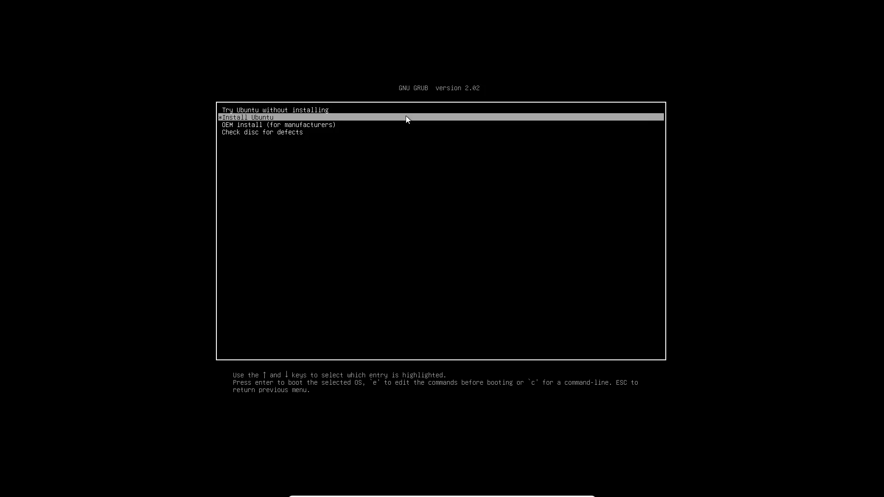
{"action": "key", "text": "Return"}
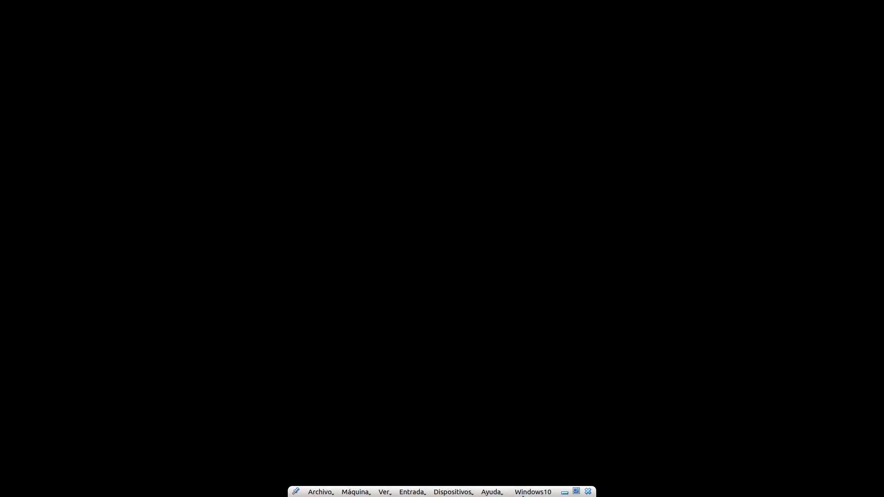
Exit fullscreen, dock the left VM on the left half, and restart Windows 10 in the right VM.
{"action": "left_click", "coordinate": [577, 491]}
{"action": "left_click_drag", "start_coordinate": [802, 23], "coordinate": [5, 250]}
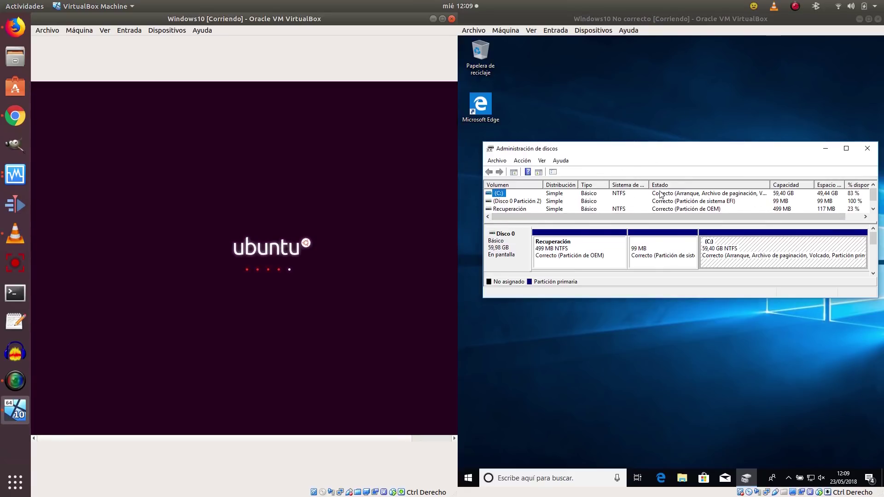
{"action": "left_click", "coordinate": [720, 206]}
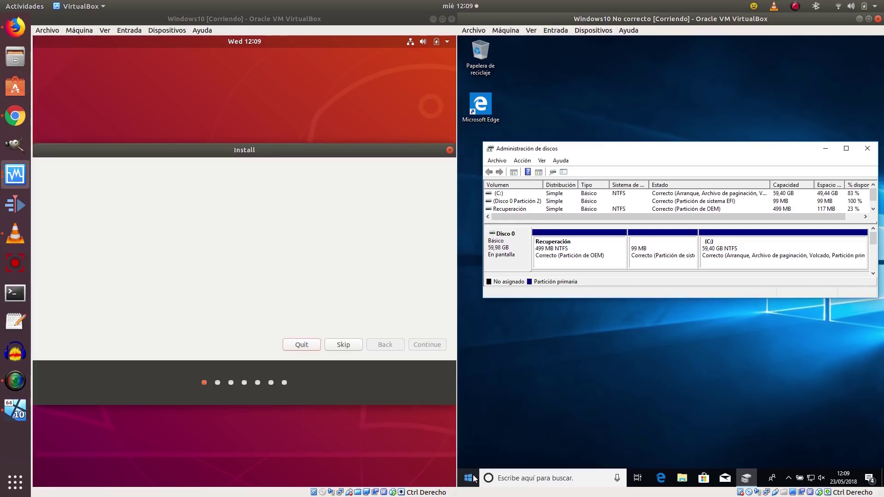
{"action": "left_click", "coordinate": [474, 478]}
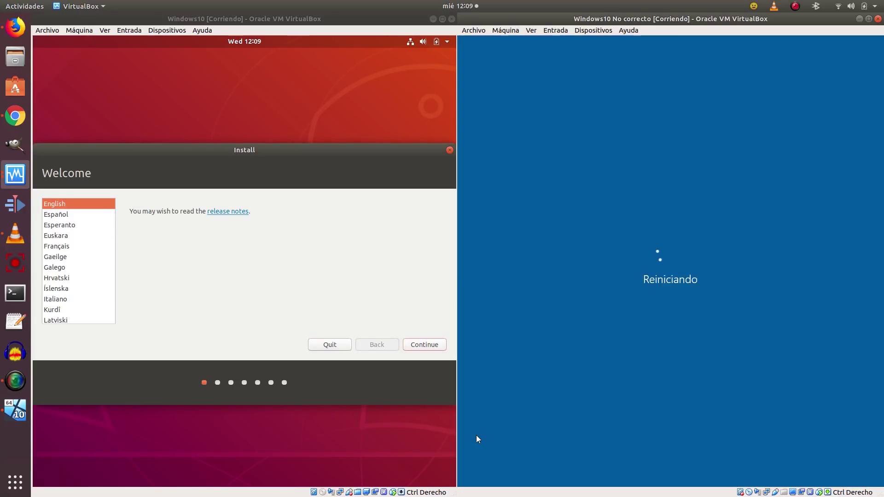
In the left VM, choose Español as the installer language and keep the Español keyboard layout.
{"action": "left_click", "coordinate": [65, 213]}
{"action": "left_click", "coordinate": [423, 344]}
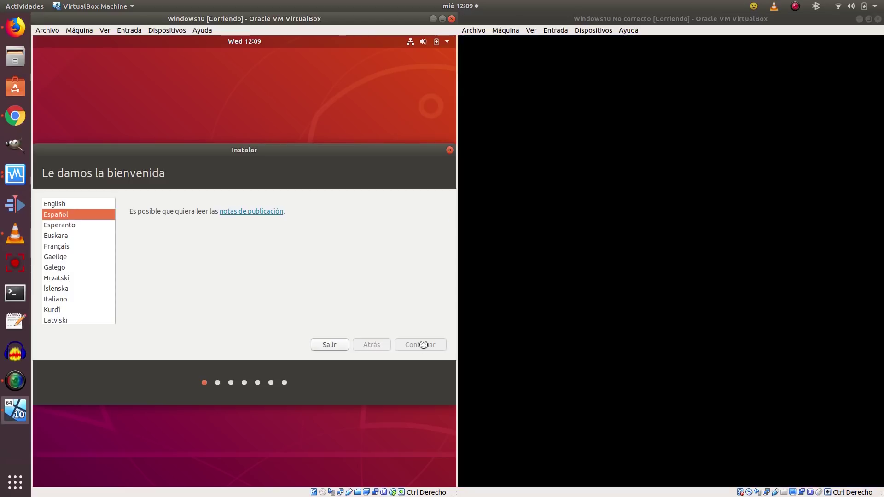
{"action": "left_click", "coordinate": [692, 68]}
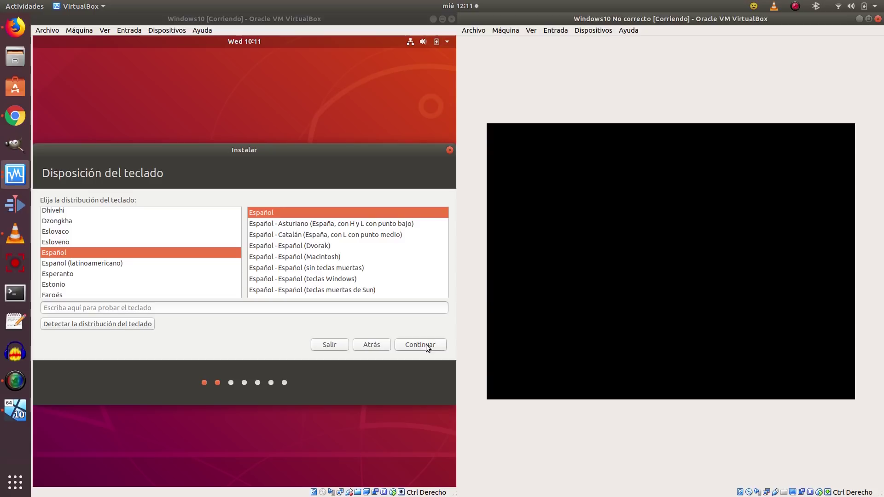
{"action": "left_click", "coordinate": [427, 344]}
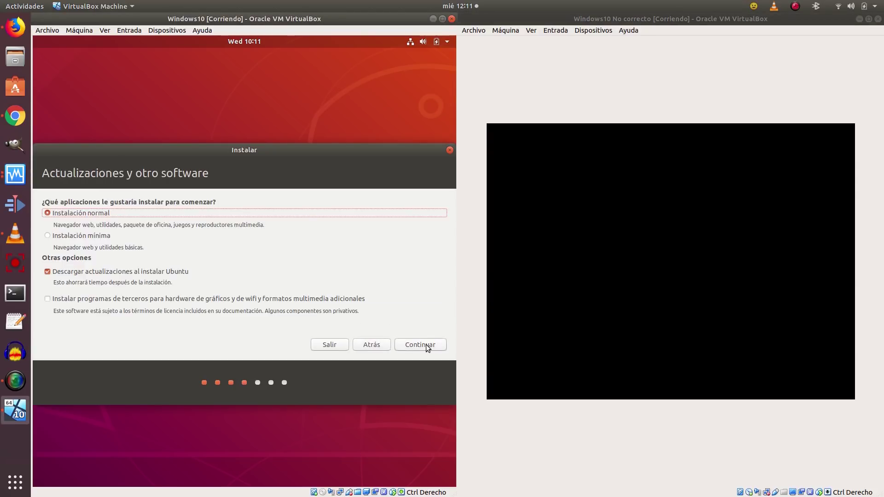
{"action": "left_click", "coordinate": [493, 416]}
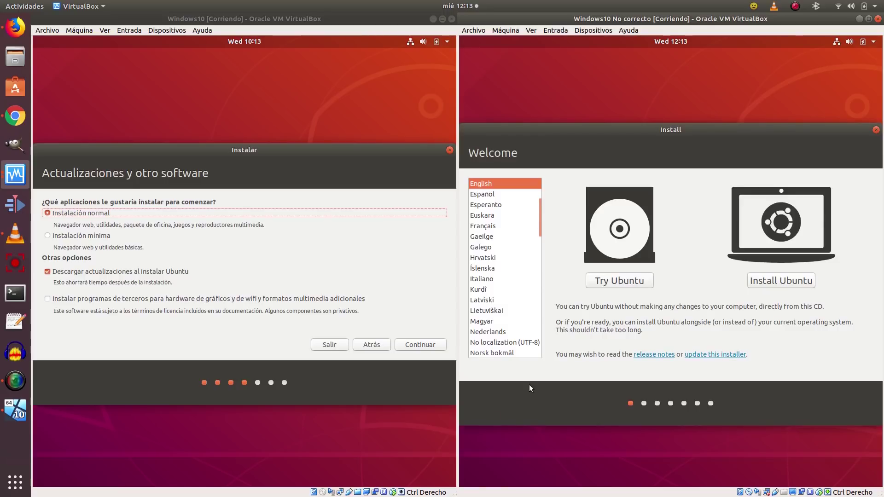
In the right VM, choose Español, start Instalar Ubuntu, and accept the Español keyboard layout.
{"action": "left_click", "coordinate": [488, 194]}
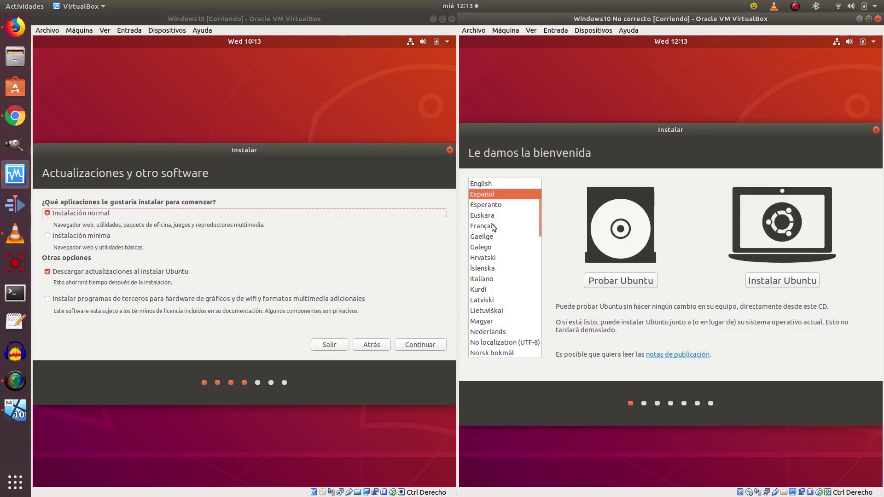
{"action": "left_click", "coordinate": [755, 283]}
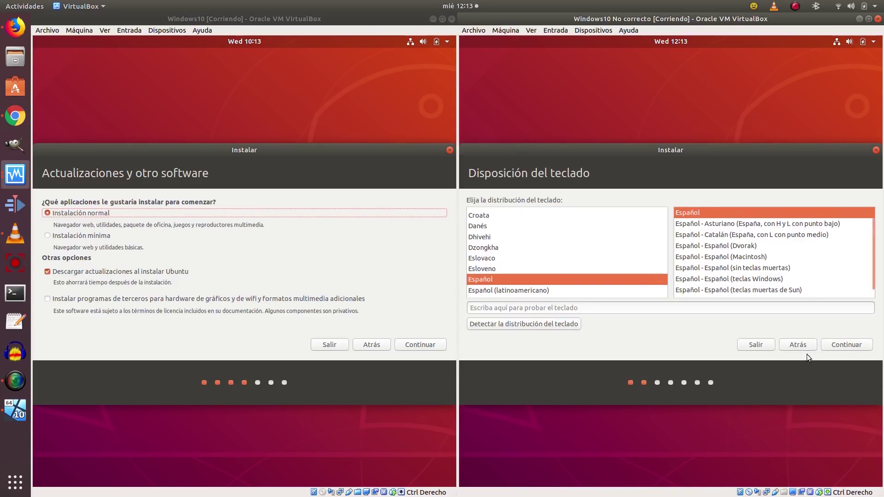
{"action": "left_click", "coordinate": [852, 348]}
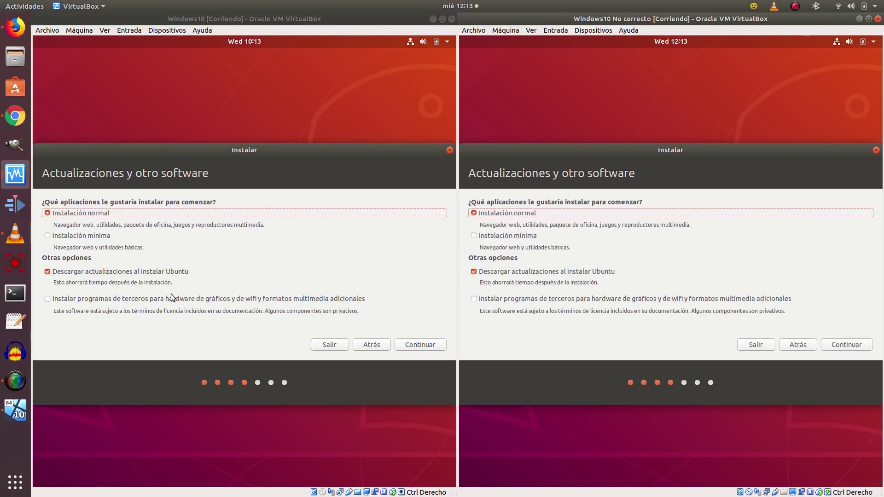
In both VMs, enable third-party software, keep Instalación normal, and continue to installation type.
{"action": "left_click", "coordinate": [49, 299]}
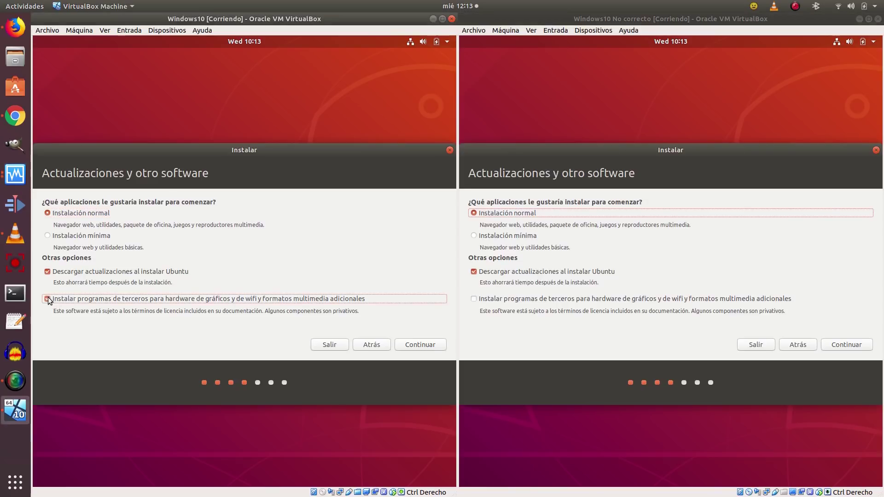
{"action": "left_click", "coordinate": [474, 299]}
{"action": "left_click", "coordinate": [479, 237]}
{"action": "left_click", "coordinate": [68, 237]}
{"action": "left_click", "coordinate": [57, 215]}
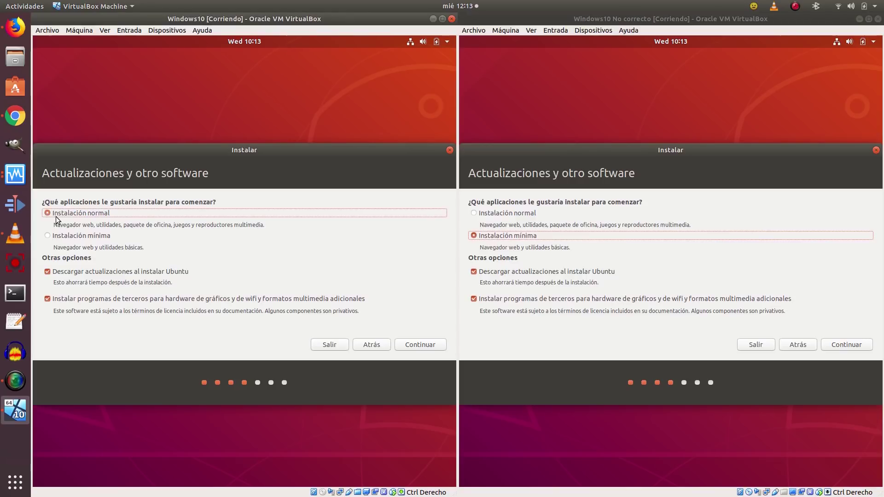
{"action": "left_click", "coordinate": [481, 215]}
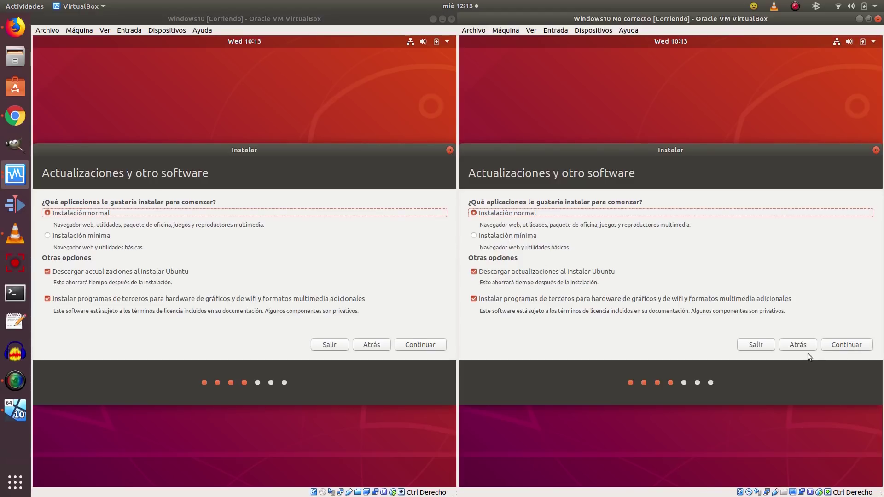
{"action": "left_click", "coordinate": [858, 346]}
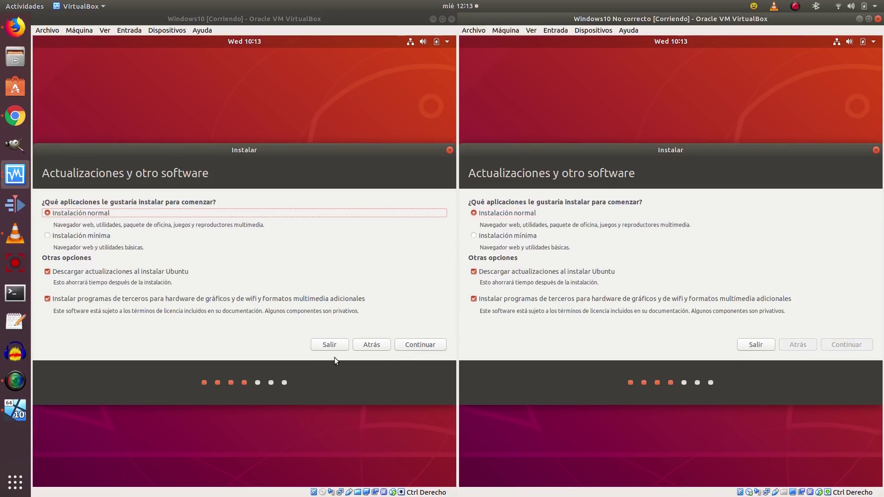
{"action": "left_click", "coordinate": [428, 345]}
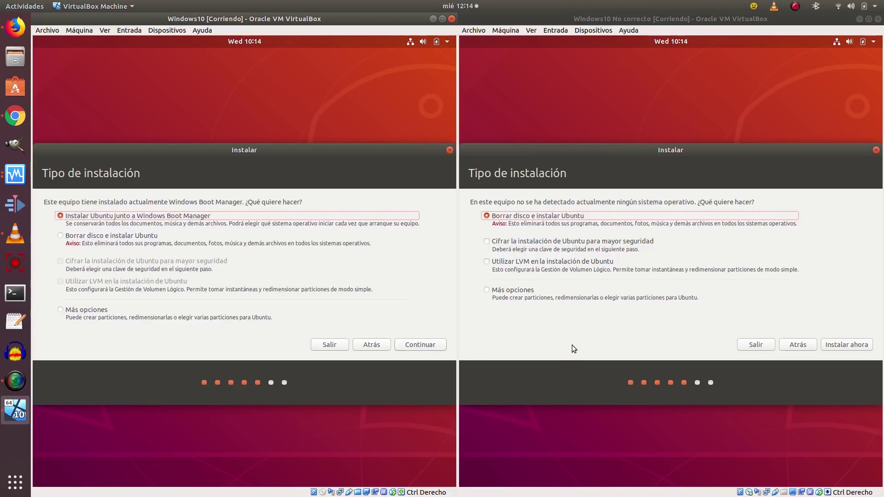
Split the left VM's disk into 43.7 GB Windows and 20.1 GB Ubuntu; choose Más opciones in the right VM.
{"action": "left_click", "coordinate": [487, 293]}
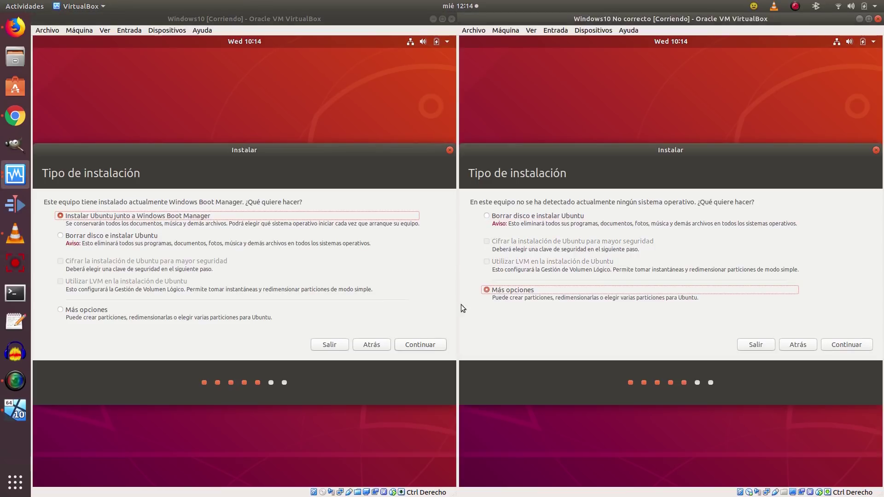
{"action": "left_click", "coordinate": [410, 344]}
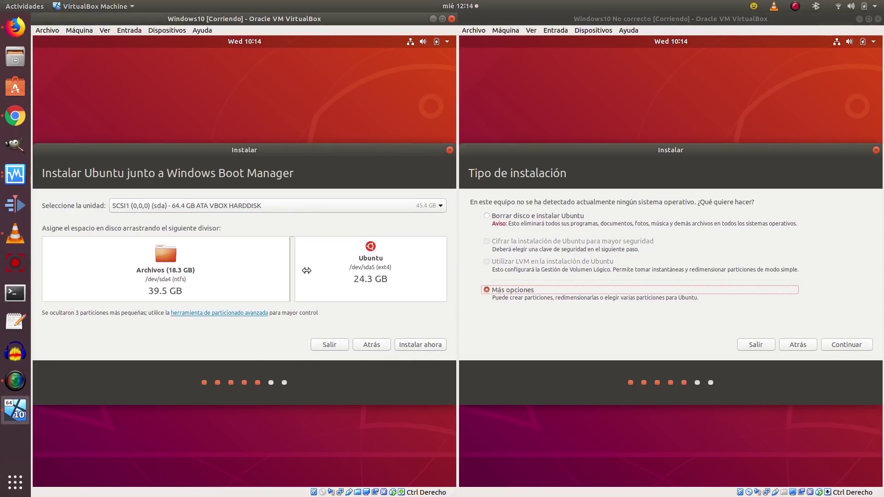
{"action": "left_click_drag", "start_coordinate": [291, 270], "coordinate": [318, 286]}
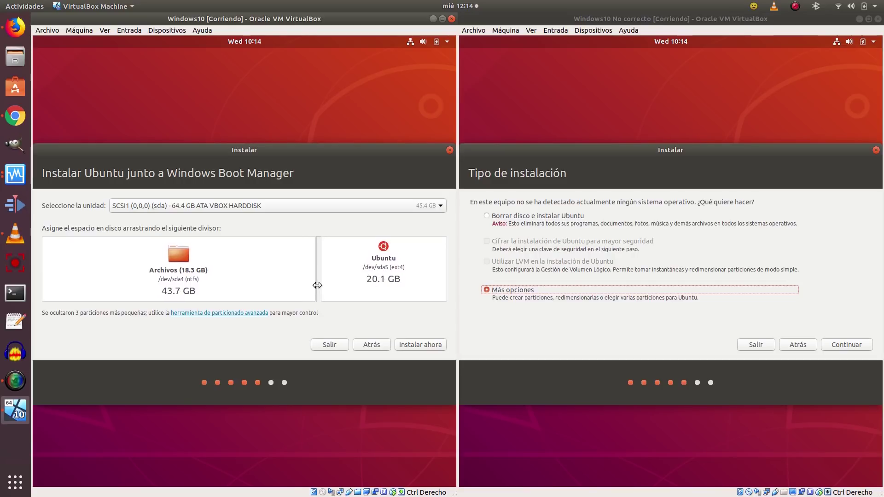
{"action": "left_click", "coordinate": [412, 345]}
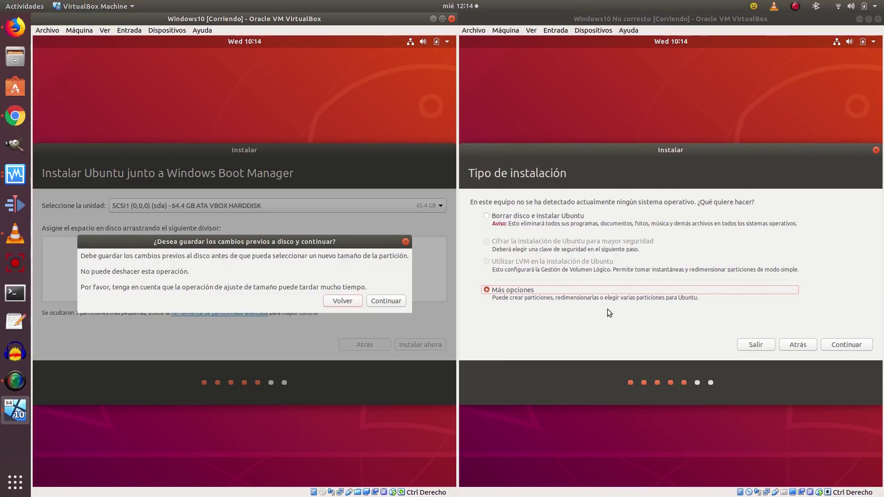
{"action": "left_click", "coordinate": [401, 301]}
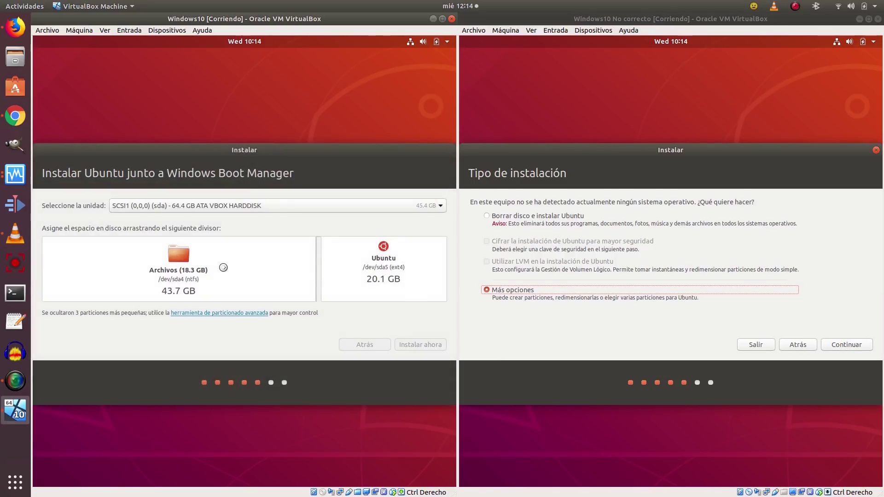
{"action": "left_click", "coordinate": [854, 346]}
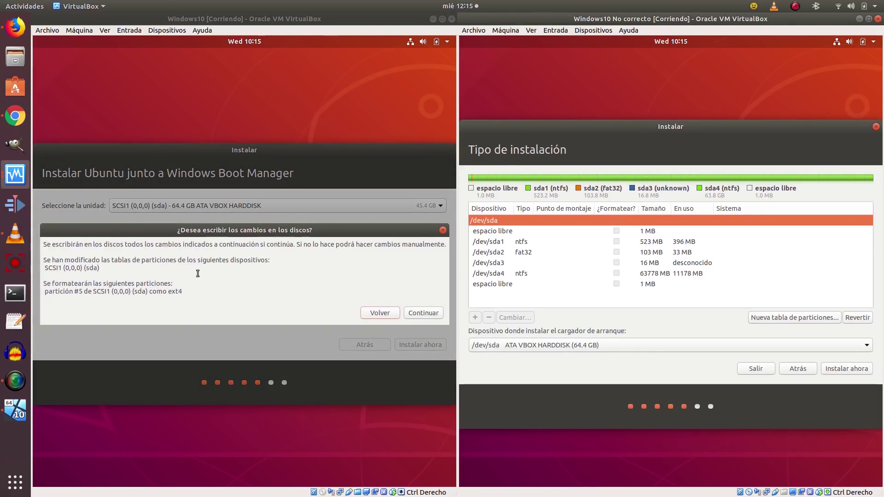
Confirm the left VM's disk writes and resize the right VM's /dev/sda4 to 43779 MB.
{"action": "left_click", "coordinate": [423, 313]}
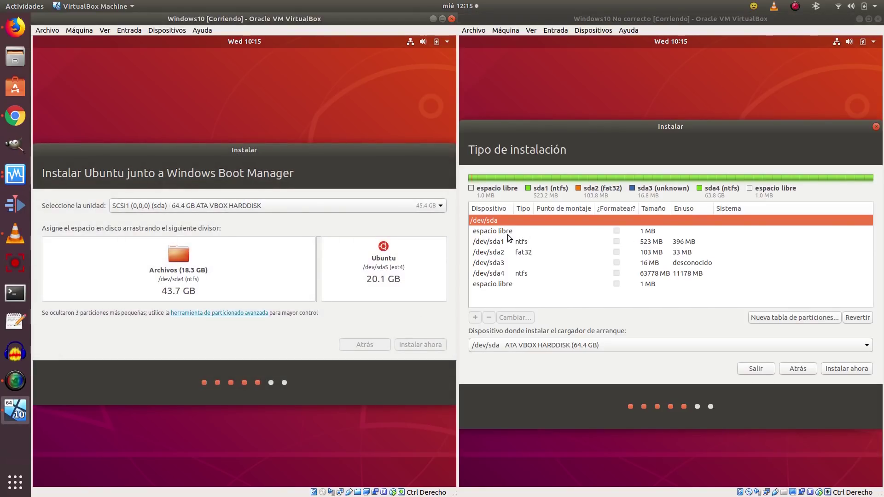
{"action": "left_click", "coordinate": [524, 243]}
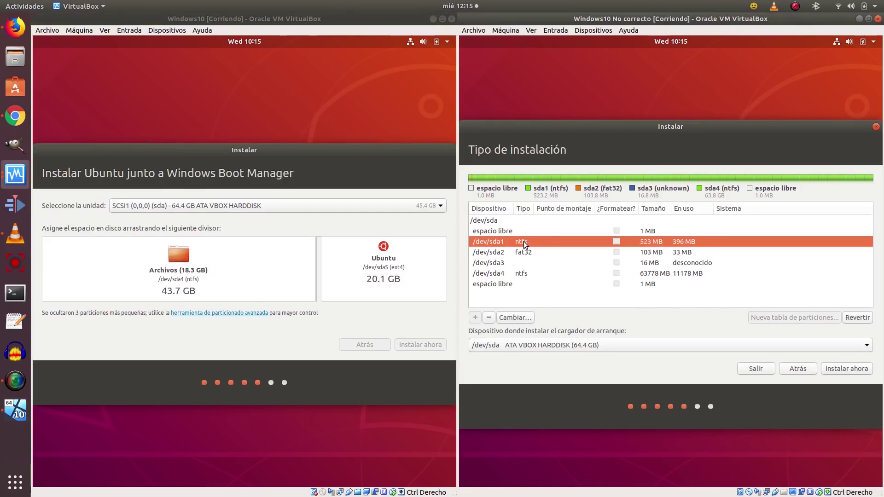
{"action": "left_click", "coordinate": [657, 273]}
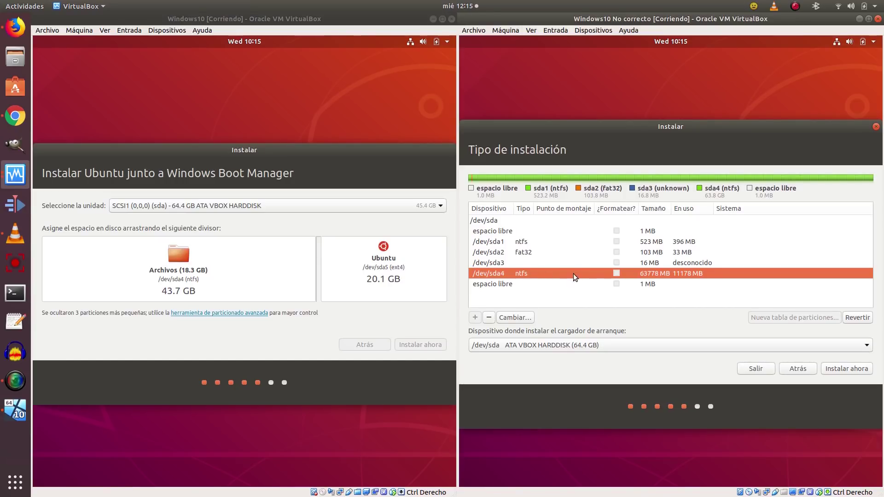
{"action": "left_click", "coordinate": [516, 318]}
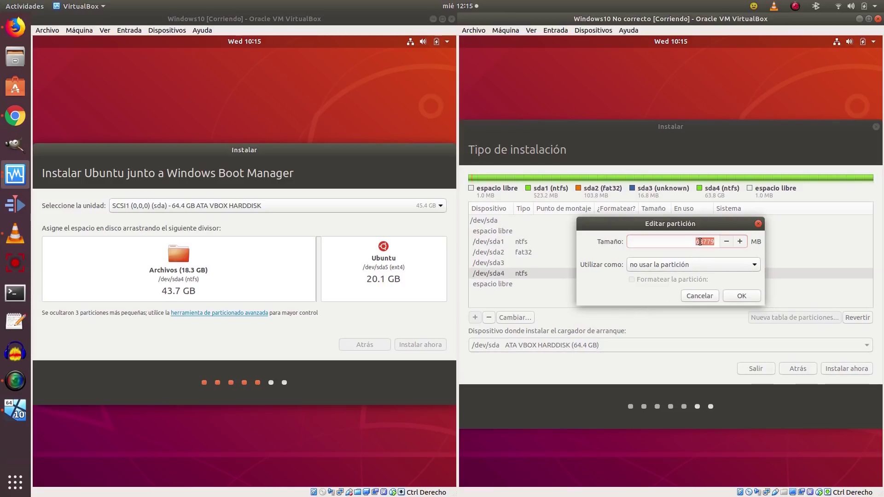
{"action": "left_click", "coordinate": [698, 242]}
{"action": "left_click", "coordinate": [741, 295]}
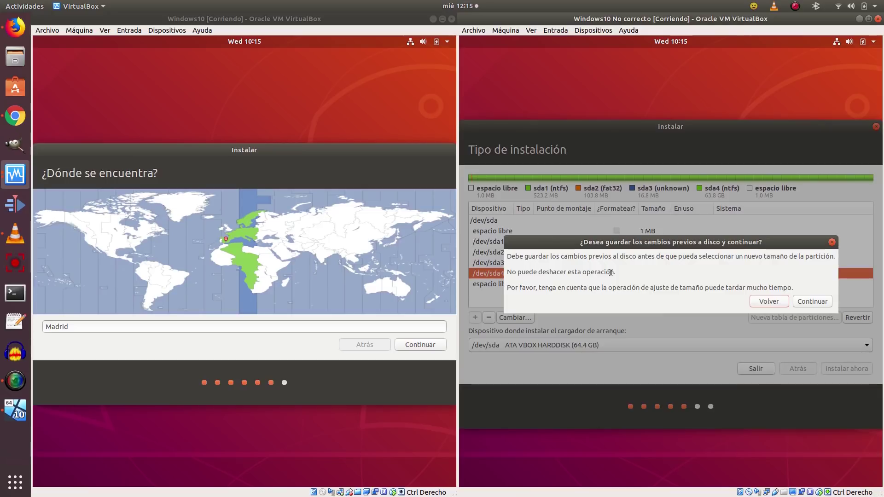
Confirm the right VM's resize; in the left VM keep Madrid and enter the user name and password.
{"action": "left_click", "coordinate": [808, 304]}
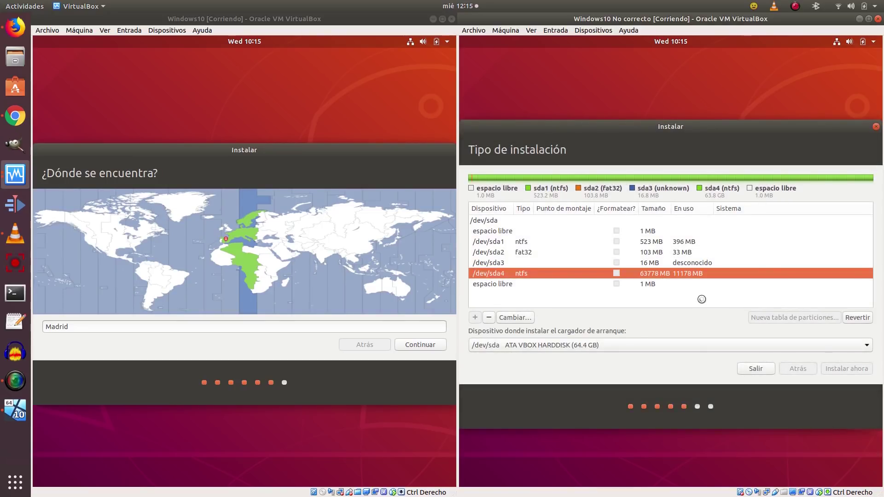
{"action": "left_click", "coordinate": [424, 344]}
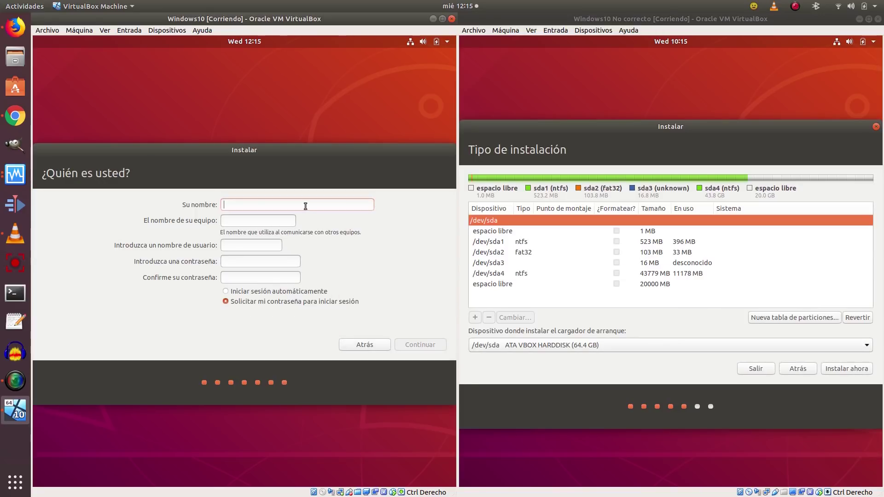
{"action": "type", "text": "sykey********"}
{"action": "key", "text": "Tab"}
{"action": "type", "text": "********"}
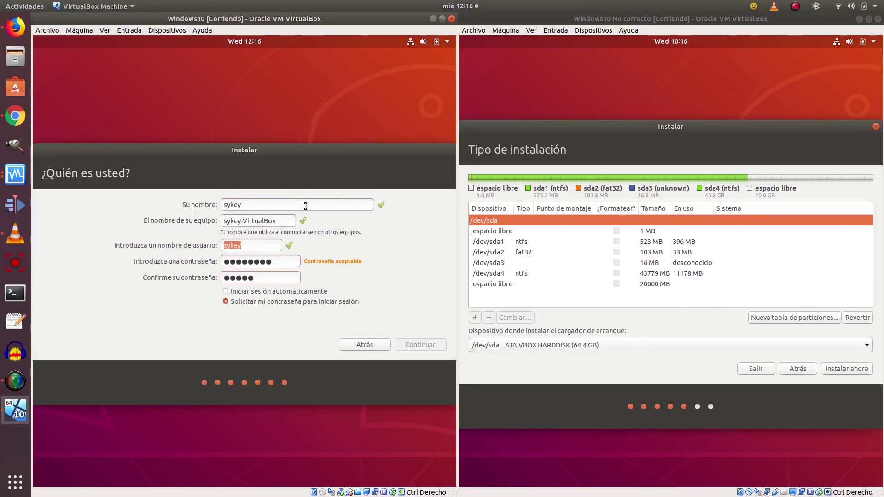
{"action": "left_click", "coordinate": [420, 344]}
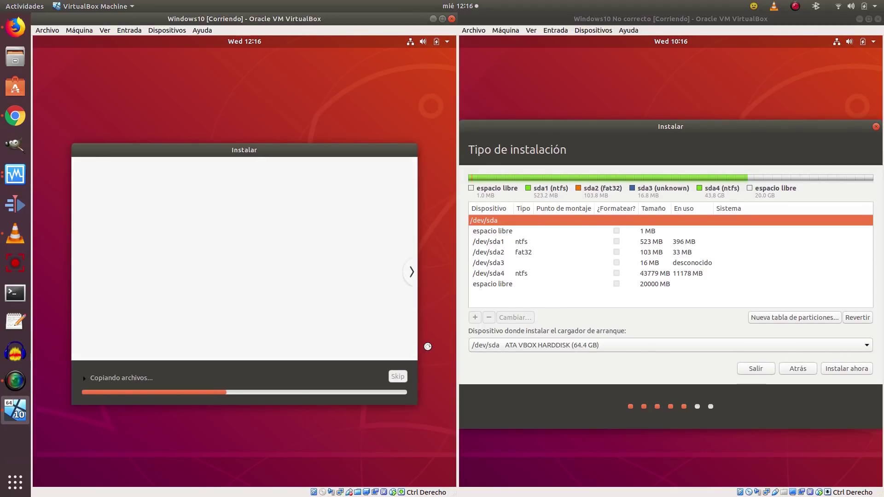
Create a logical partition mounted at / in the 20000 MB free space.
{"action": "left_click", "coordinate": [504, 286]}
{"action": "right_click", "coordinate": [503, 285]}
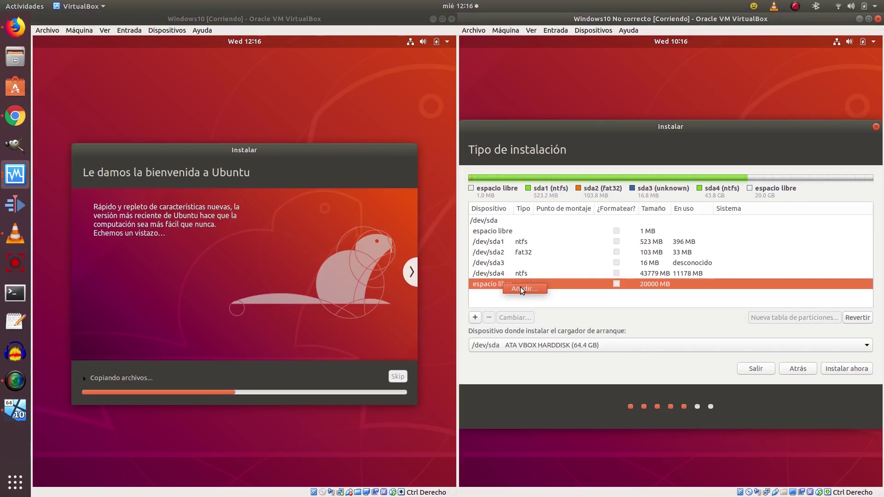
{"action": "left_click", "coordinate": [523, 289]}
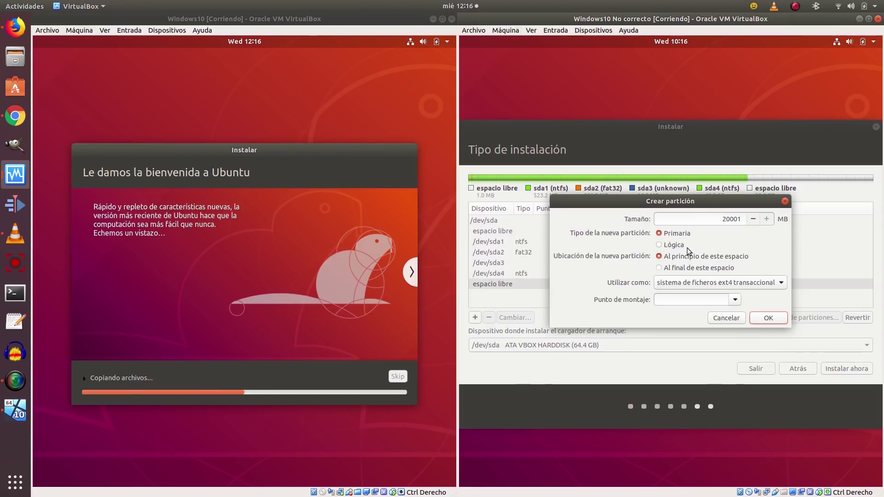
{"action": "left_click", "coordinate": [672, 246]}
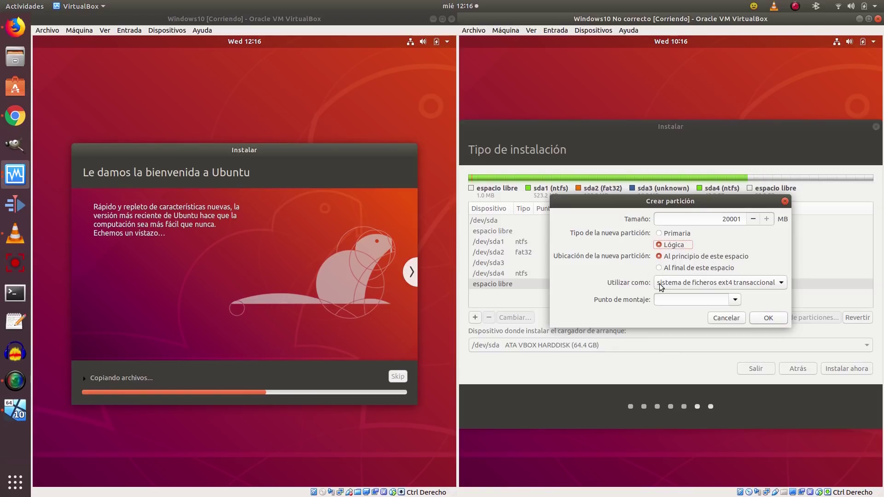
{"action": "left_click", "coordinate": [733, 300]}
{"action": "left_click", "coordinate": [669, 314]}
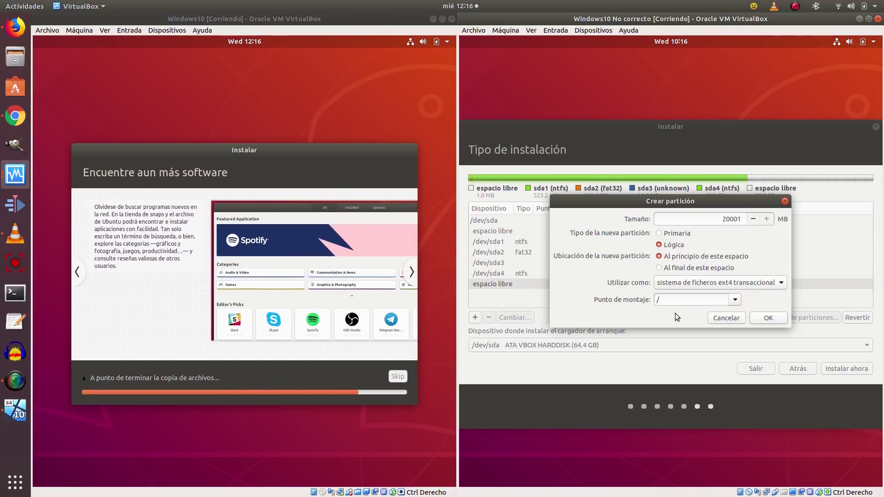
{"action": "left_click", "coordinate": [768, 318]}
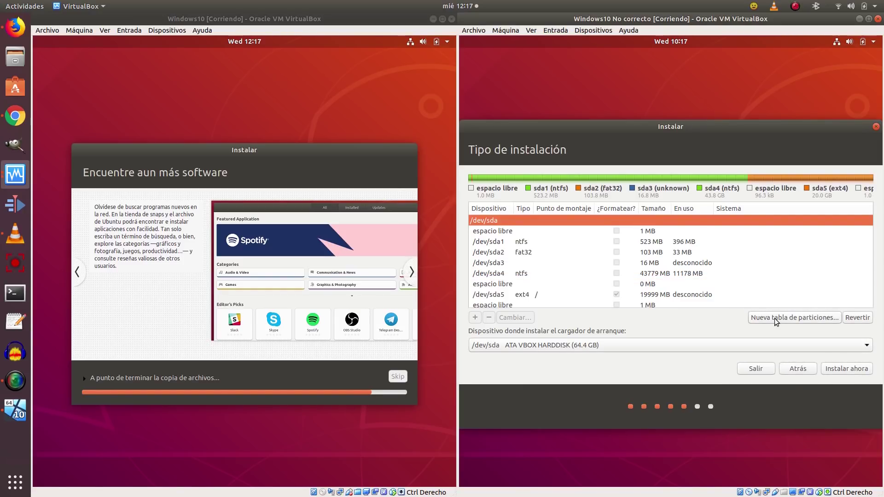
Start Instalar ahora with the new /dev/sda5 ext4 root, accepting the boot warning and disk changes.
{"action": "left_click", "coordinate": [647, 298]}
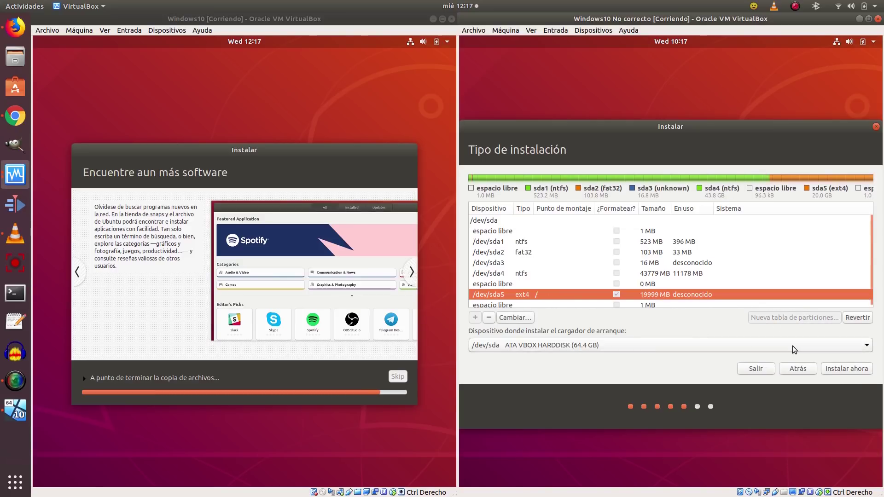
{"action": "left_click", "coordinate": [855, 370]}
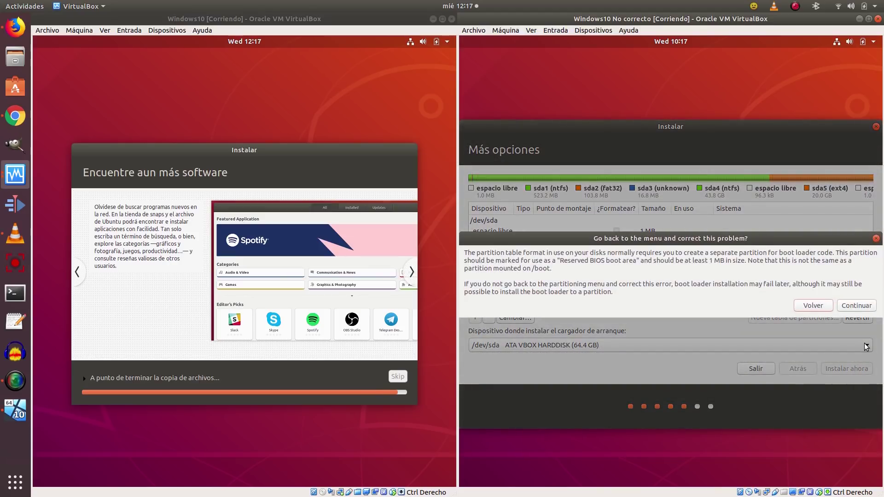
{"action": "left_click", "coordinate": [860, 304]}
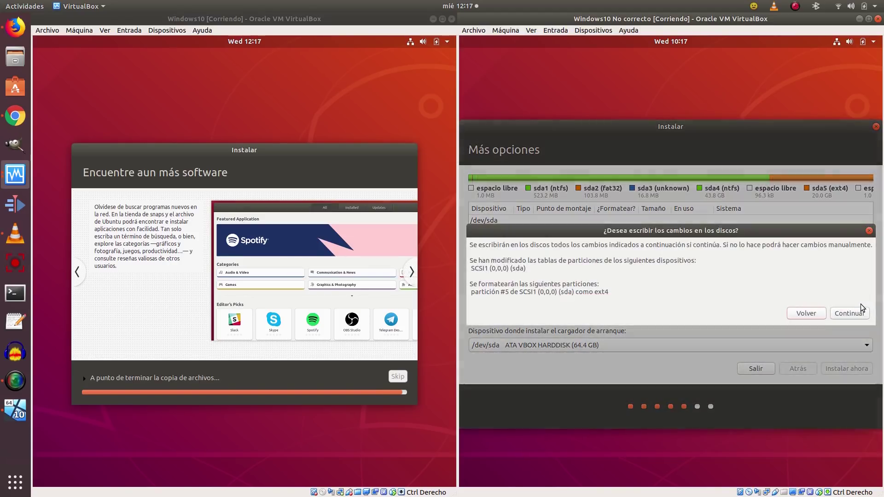
{"action": "left_click", "coordinate": [857, 313]}
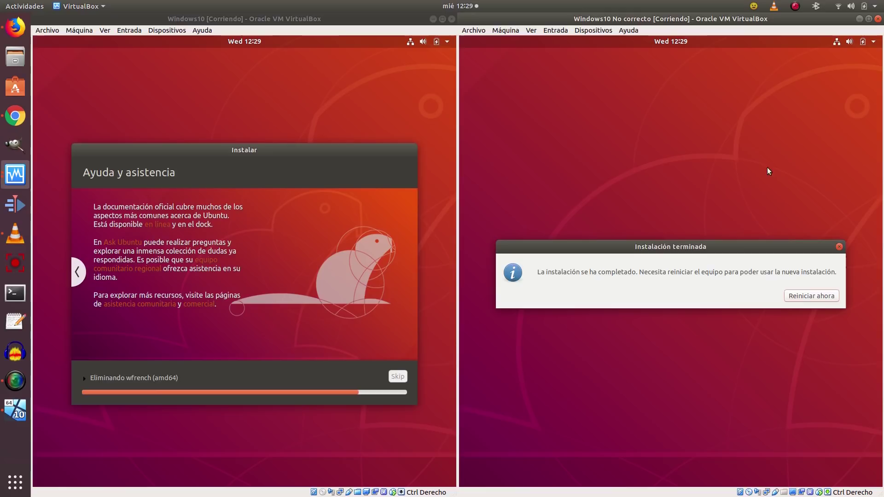
Restart the right VM with Reiniciar ahora from the Instalación terminada dialog.
{"action": "left_click", "coordinate": [816, 297]}
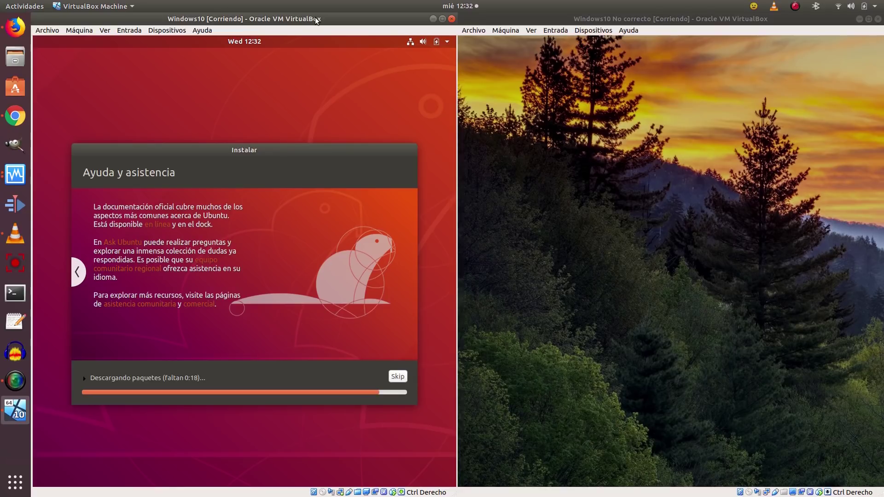
Sign in to Windows in the Windows10 No correcto VM with the account password.
{"action": "left_click", "coordinate": [718, 18]}
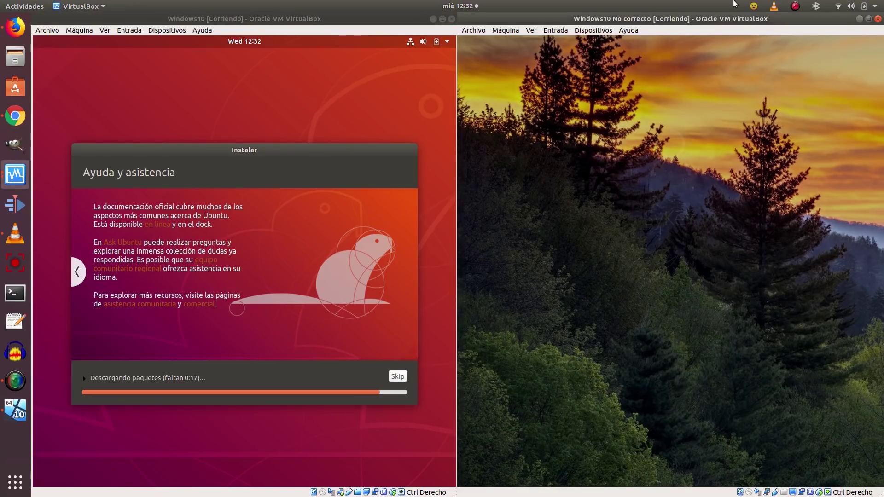
{"action": "type", "text": "*****"}
{"action": "key", "text": "Return"}
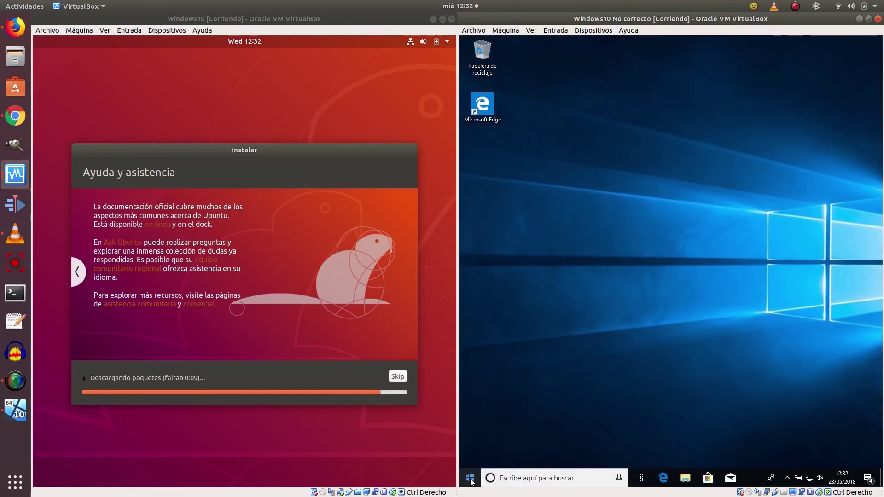
Search 'particio' to open Disk Management and select the 18,63 GB Disco 0 Partición 5.
{"action": "left_click", "coordinate": [470, 479]}
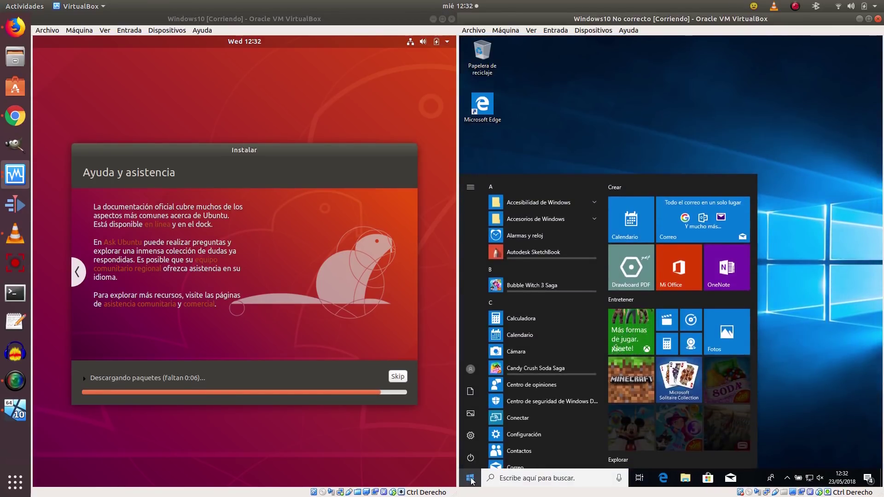
{"action": "type", "text": "particio"}
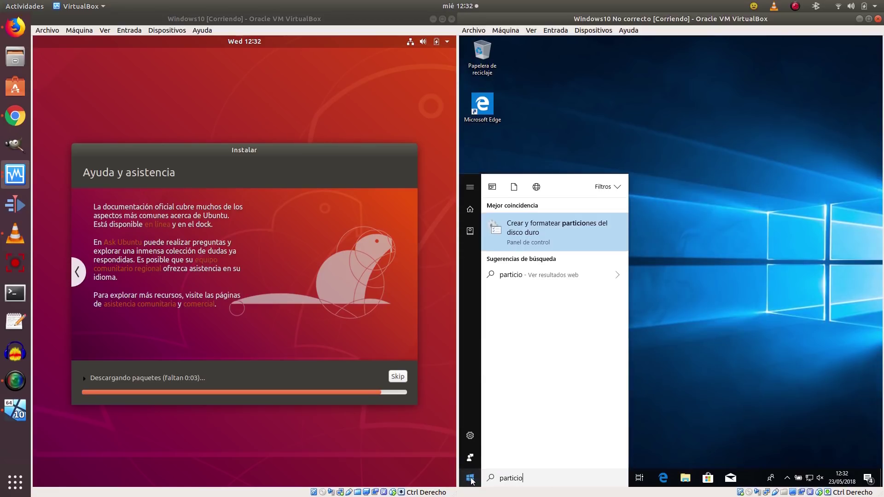
{"action": "left_click", "coordinate": [578, 226]}
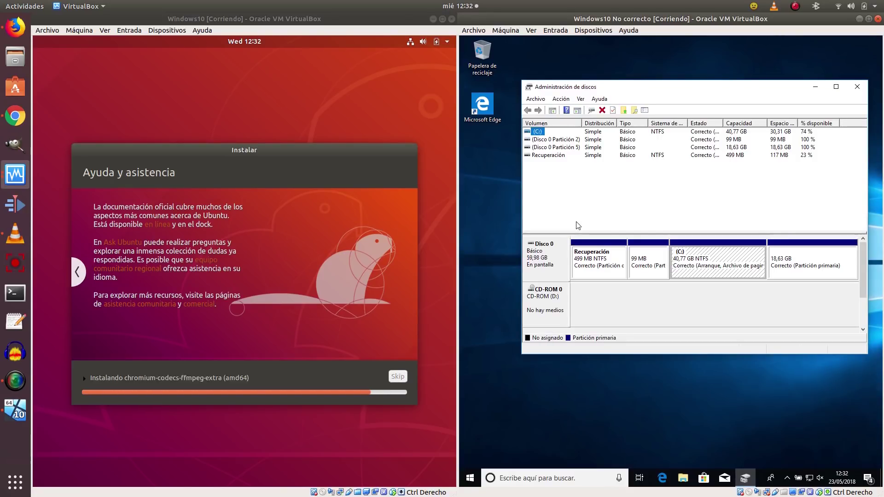
{"action": "left_click", "coordinate": [737, 134]}
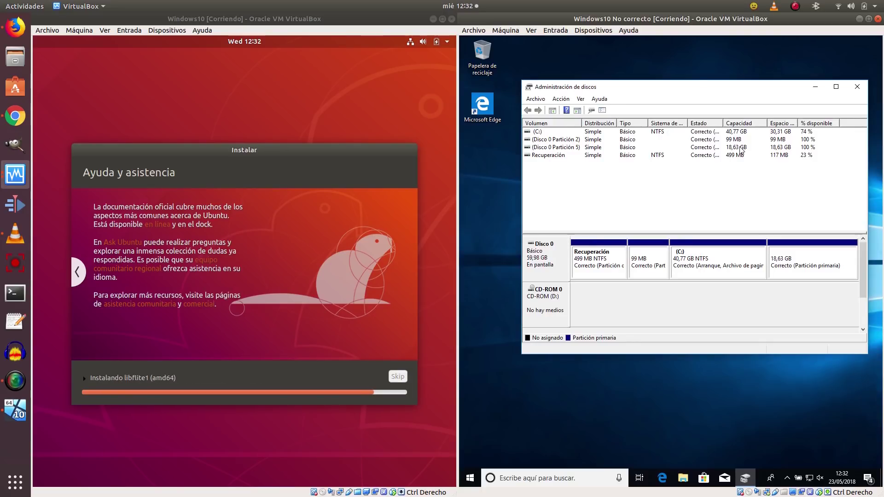
{"action": "left_click", "coordinate": [571, 148]}
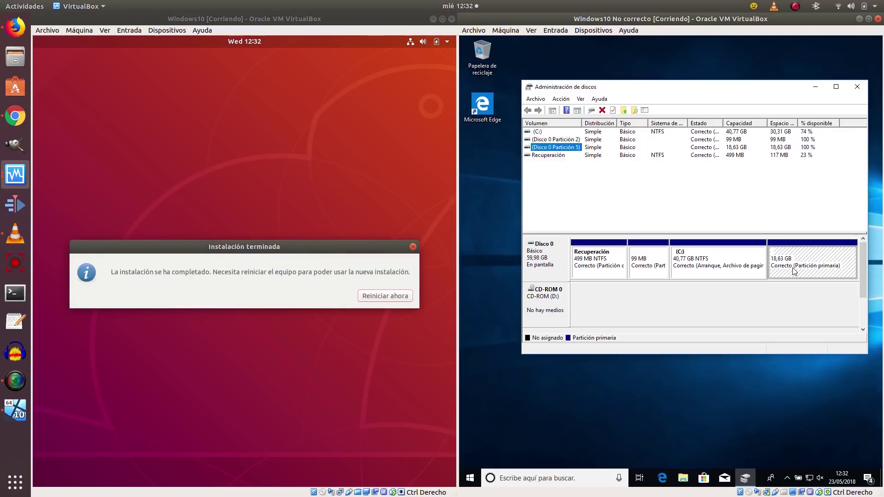
Restart the left VM and boot the Ubuntu entry from the GRUB menu.
{"action": "left_click", "coordinate": [373, 297]}
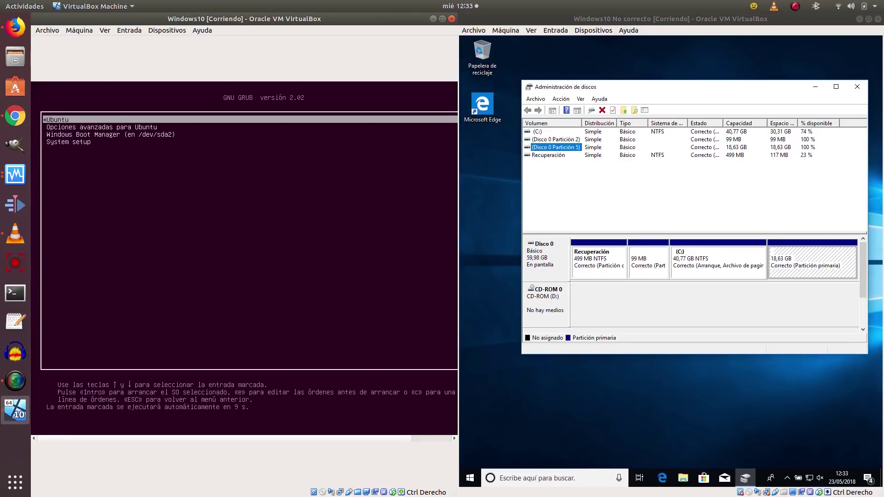
{"action": "key", "text": "Down"}
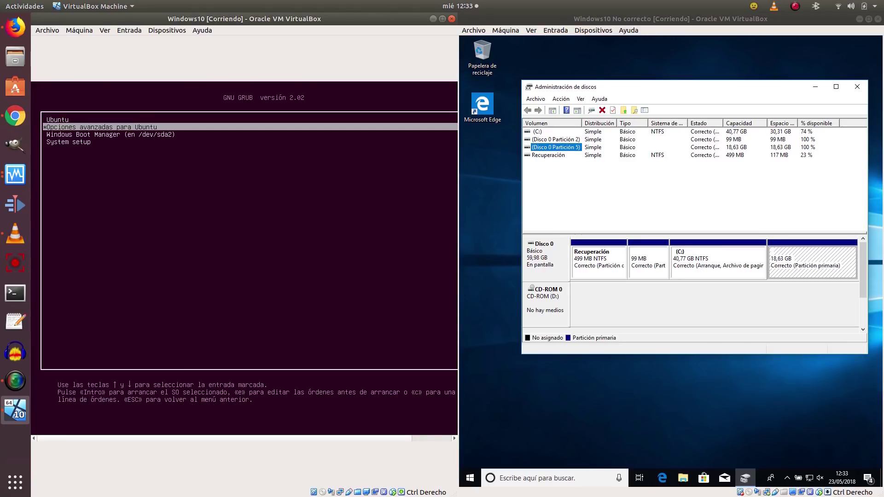
{"action": "key", "text": "Down"}
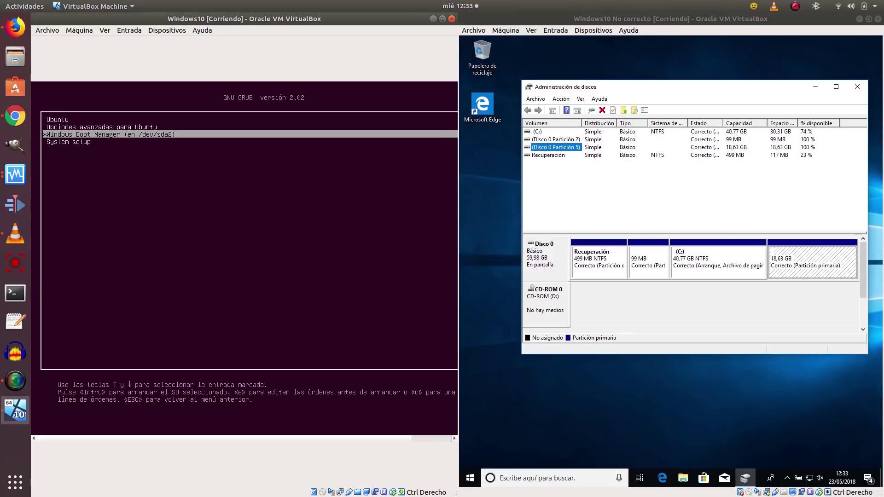
{"action": "key", "text": "Down"}
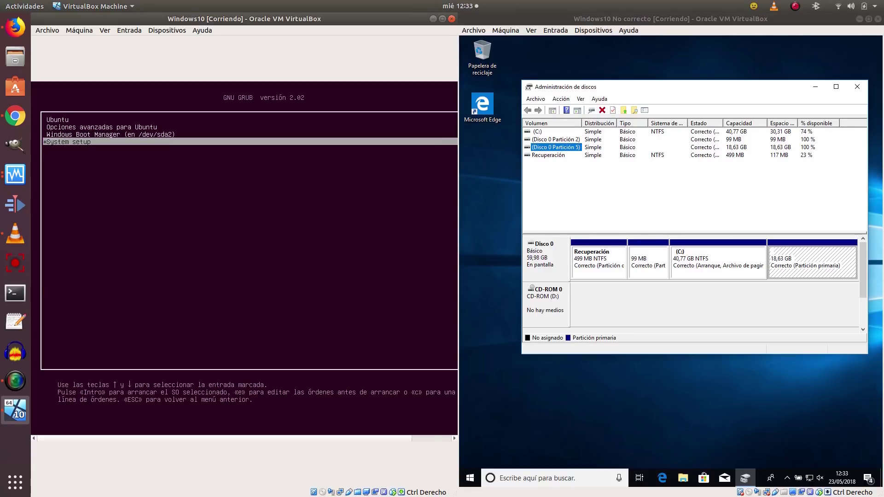
{"action": "key", "text": "Up"}
{"action": "key", "text": "Up"}
{"action": "key", "text": "Up"}
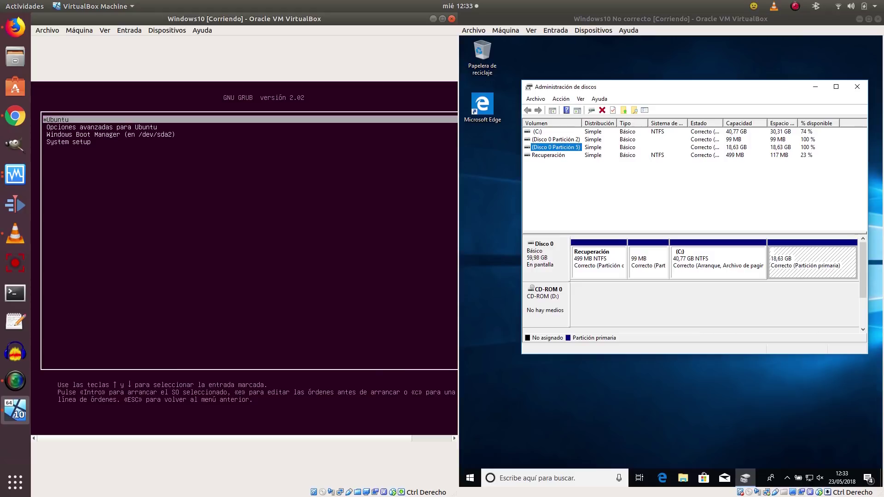
{"action": "key", "text": "Return"}
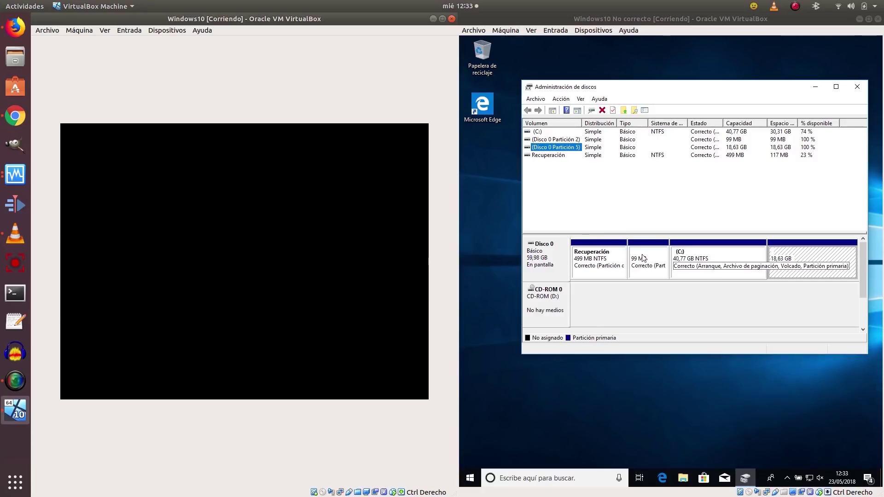
Shut down Windows in the Windows10 No correcto VM from the Start power options.
{"action": "left_click", "coordinate": [470, 479]}
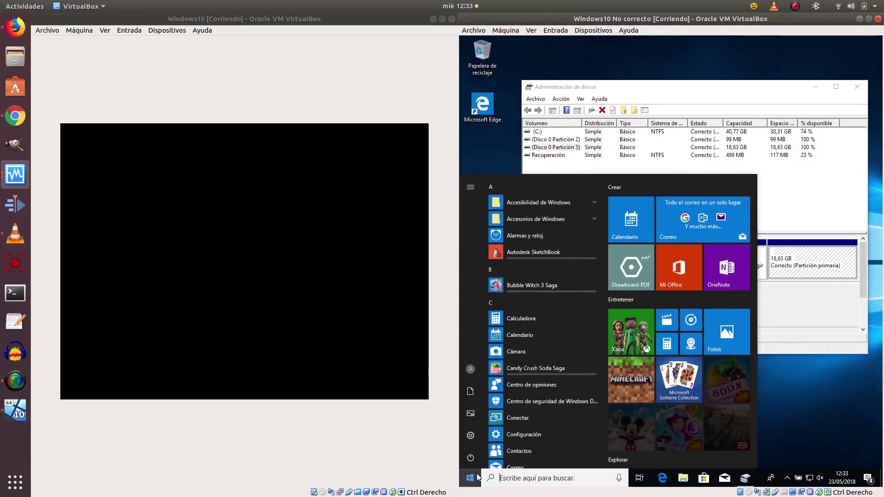
{"action": "left_click", "coordinate": [470, 458]}
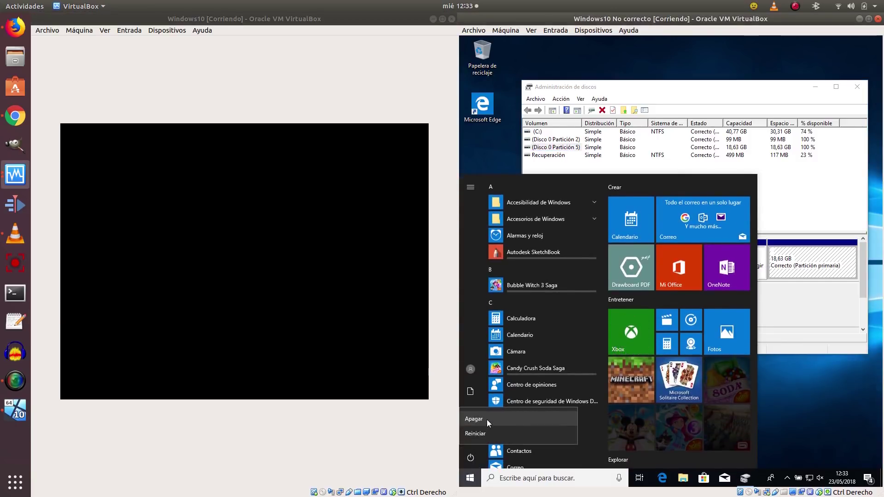
{"action": "key", "text": "Escape"}
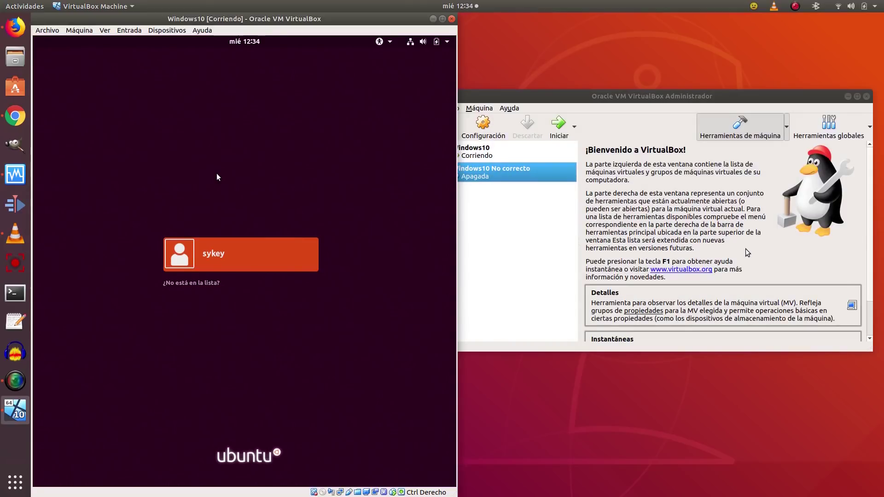
Disable EFI in the Sistema settings of the Windows10 No correcto VM.
{"action": "right_click", "coordinate": [542, 172]}
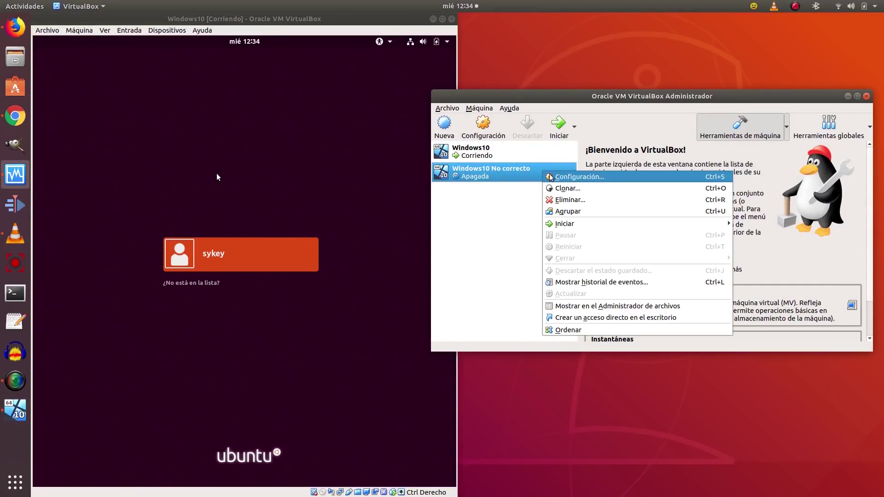
{"action": "left_click", "coordinate": [581, 178]}
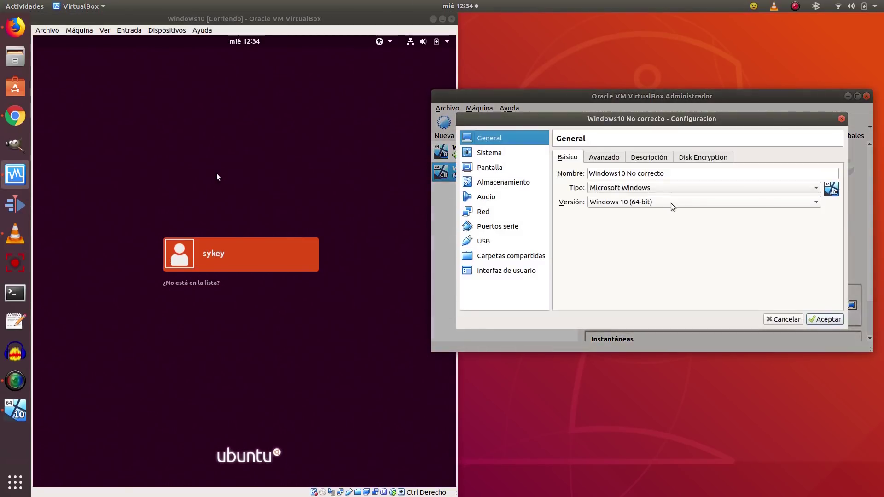
{"action": "left_click", "coordinate": [496, 153]}
{"action": "left_click", "coordinate": [647, 287]}
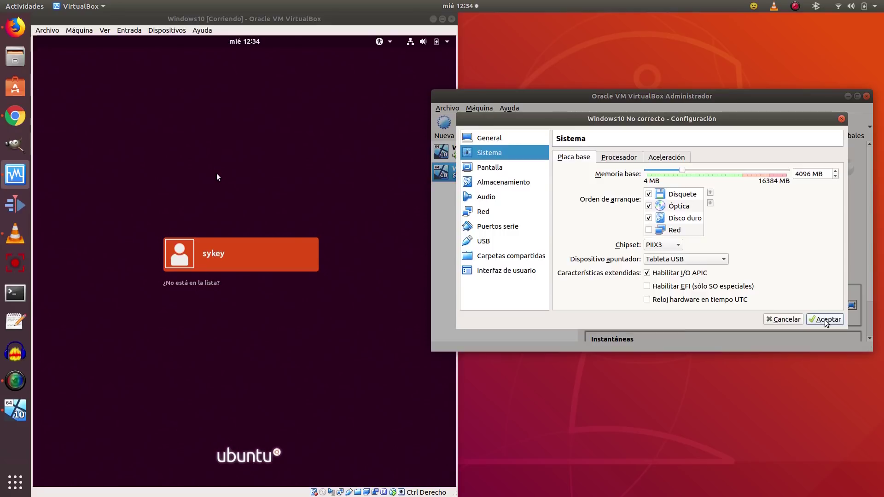
{"action": "left_click", "coordinate": [839, 320]}
Start Windows10 No correcto and bring its window forward so it boots into Ubuntu.
{"action": "left_click", "coordinate": [559, 124]}
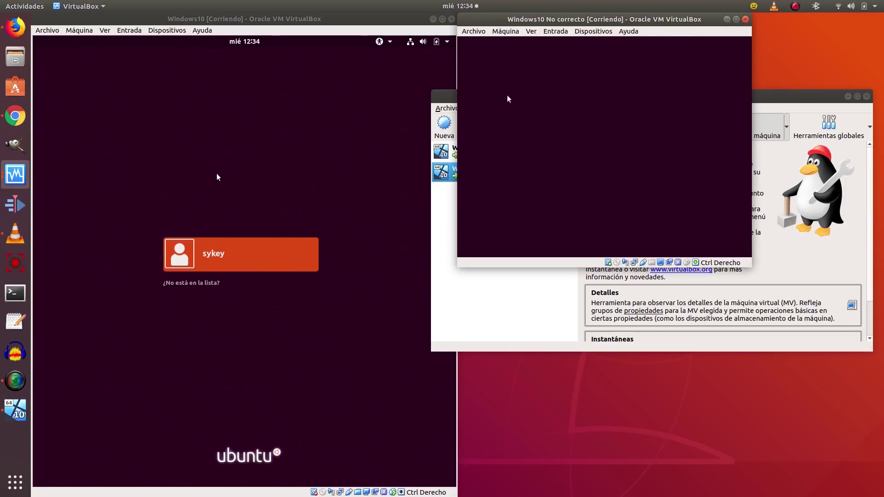
{"action": "left_click", "coordinate": [395, 19]}
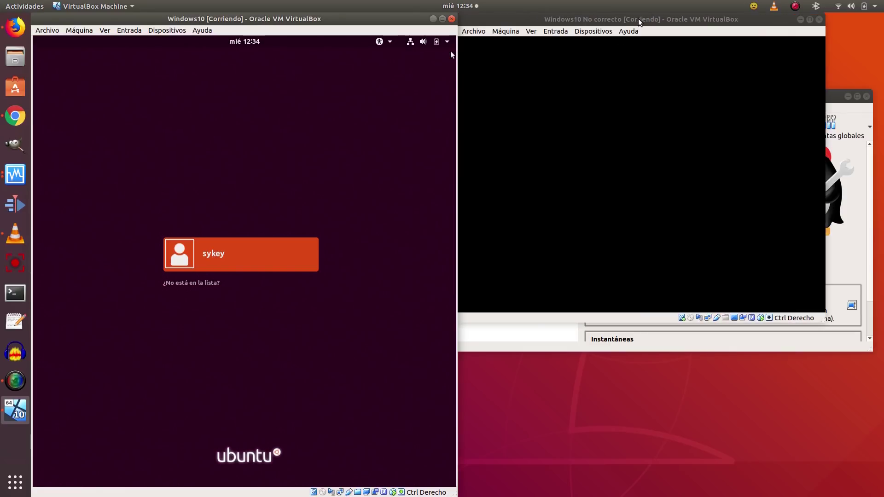
{"action": "double_click", "coordinate": [639, 20]}
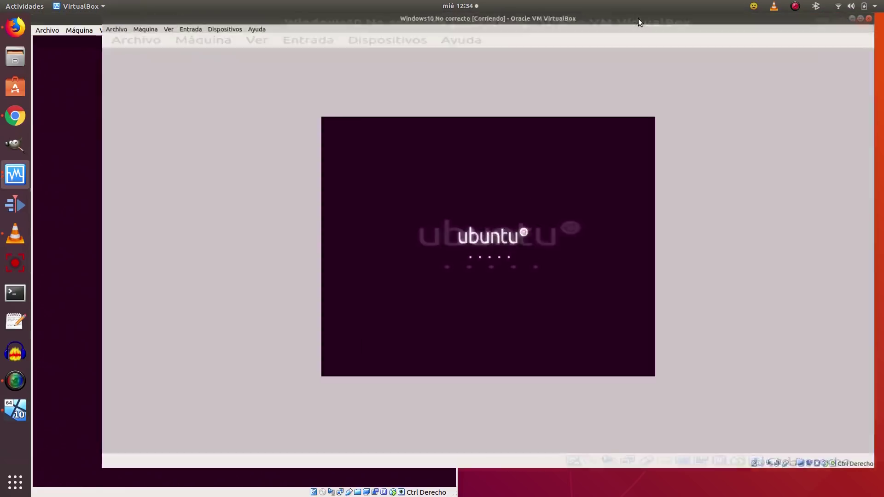
{"action": "double_click", "coordinate": [640, 17]}
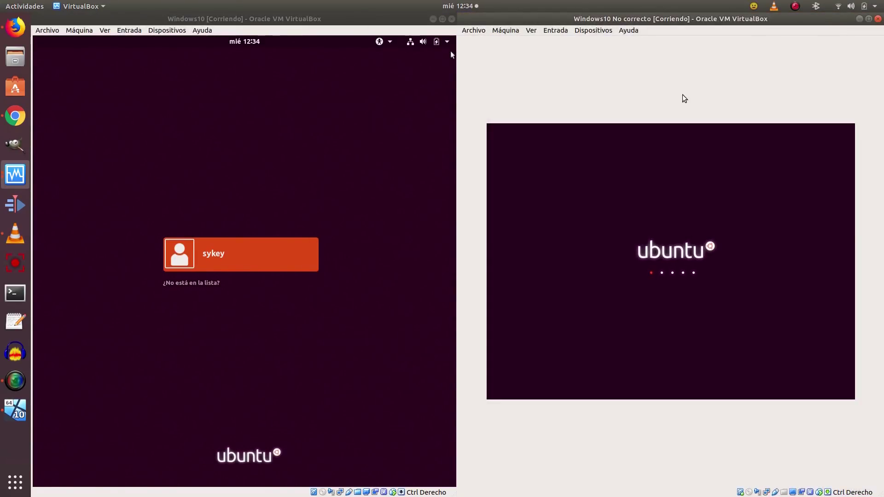
Log into Ubuntu in the left VM with the user's password, correcting a mistyped attempt.
{"action": "left_click", "coordinate": [212, 255]}
{"action": "left_click", "coordinate": [212, 256]}
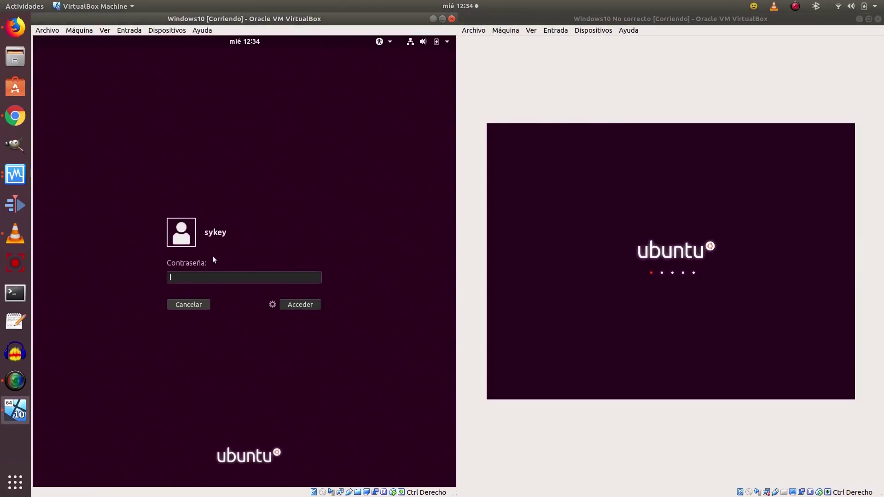
{"action": "type", "text": "•••••••••"}
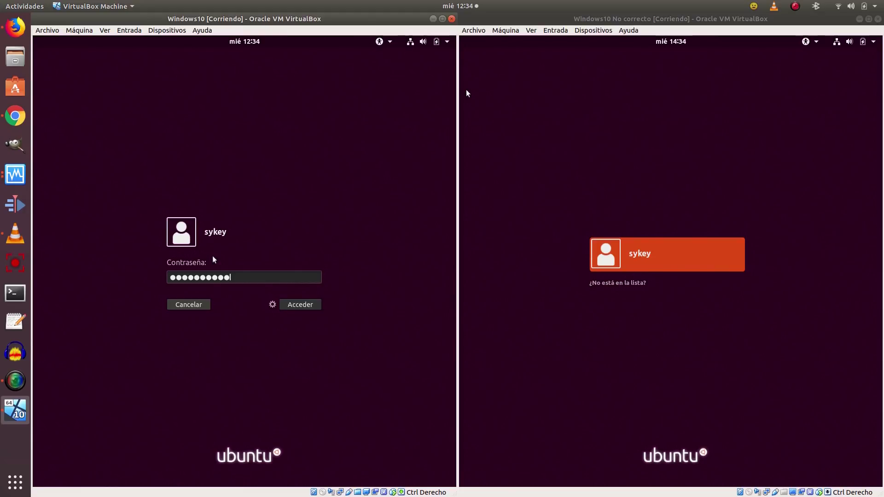
{"action": "key", "text": "BackSpace"}
{"action": "key", "text": "BackSpace"}
{"action": "key", "text": "BackSpace"}
{"action": "key", "text": "BackSpace"}
{"action": "key", "text": "BackSpace"}
{"action": "key", "text": "BackSpace"}
{"action": "key", "text": "BackSpace"}
{"action": "key", "text": "BackSpace"}
{"action": "key", "text": "BackSpace"}
{"action": "key", "text": "BackSpace"}
{"action": "key", "text": "BackSpace"}
{"action": "type", "text": "********"}
{"action": "key", "text": "Return"}
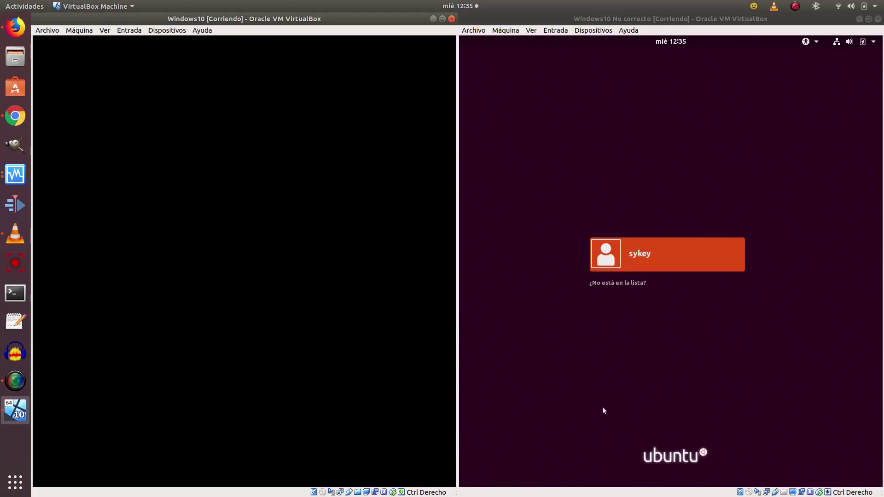
Log into Ubuntu in the right VM with the user's password.
{"action": "left_click", "coordinate": [662, 261]}
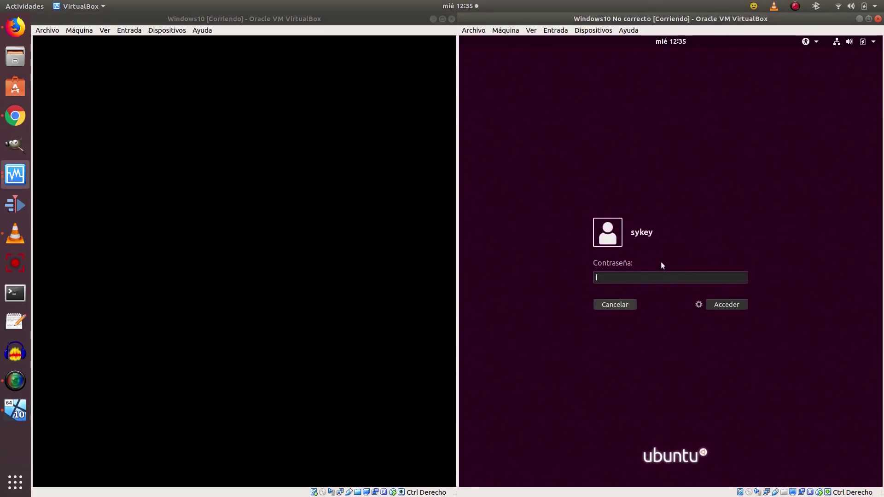
{"action": "type", "text": "*******"}
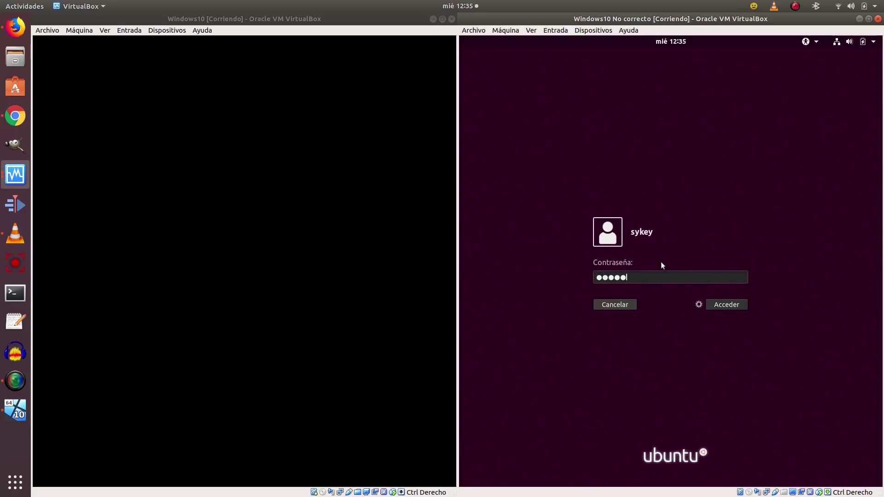
{"action": "key", "text": "Return"}
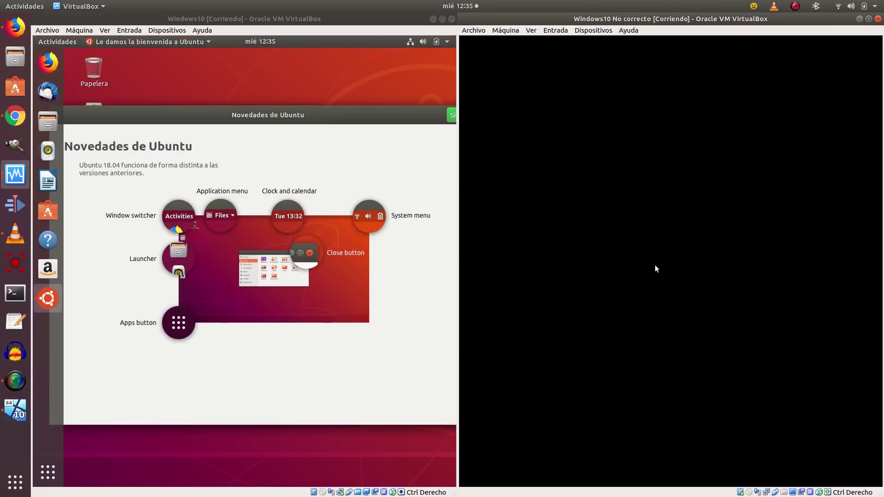
Finish the left VM's welcome tour and move its window back to the left half.
{"action": "left_click", "coordinate": [451, 116]}
{"action": "left_click", "coordinate": [451, 116]}
{"action": "left_click", "coordinate": [451, 116]}
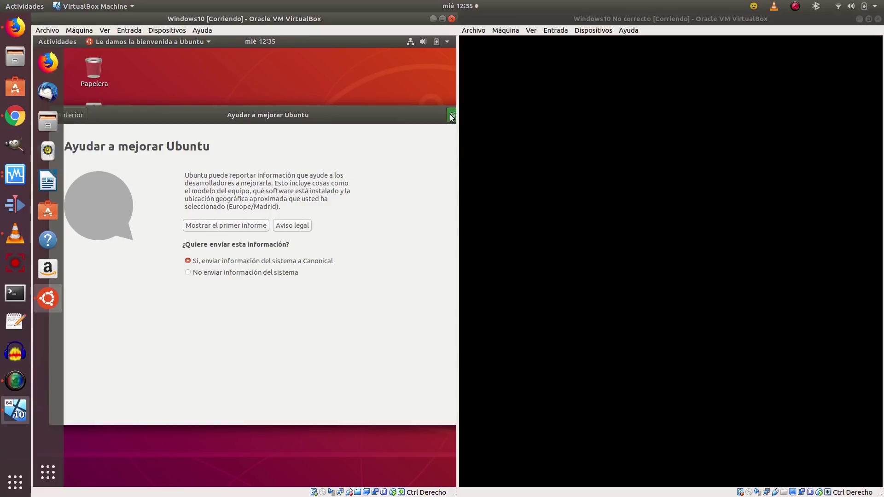
{"action": "left_click", "coordinate": [451, 118]}
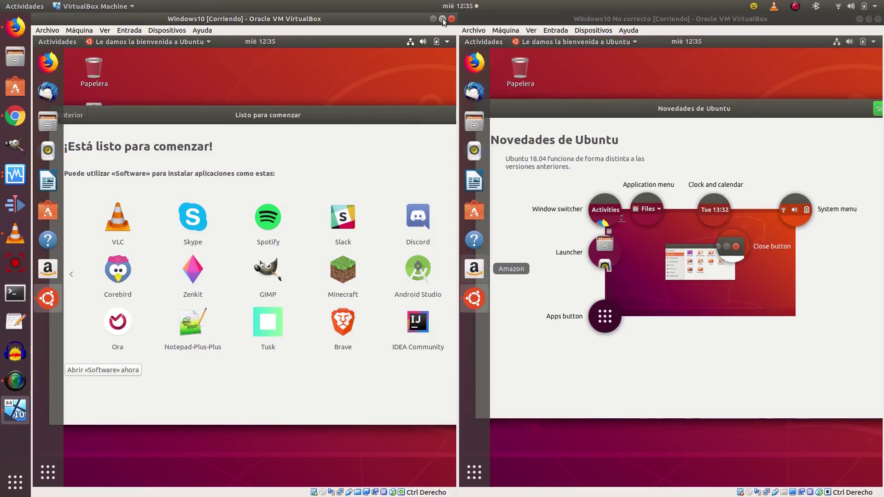
{"action": "double_click", "coordinate": [443, 18]}
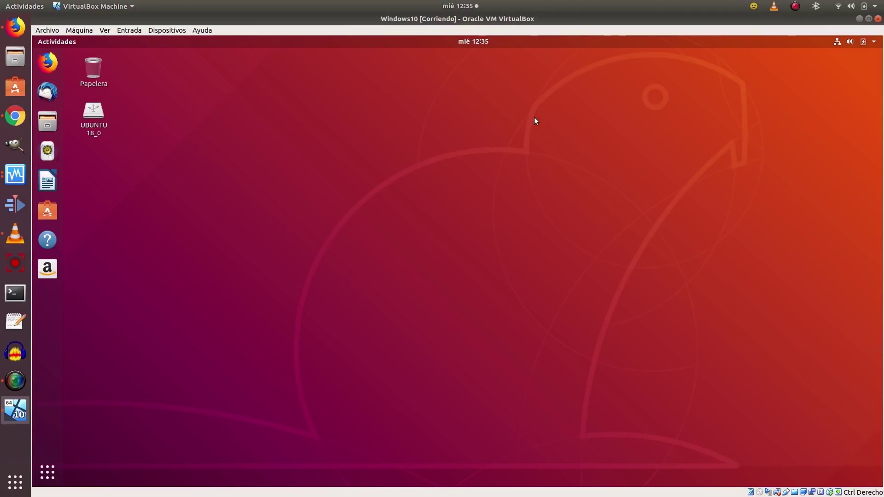
{"action": "left_click", "coordinate": [485, 115]}
{"action": "left_click", "coordinate": [869, 18]}
{"action": "left_click_drag", "start_coordinate": [387, 50], "coordinate": [1, 56]}
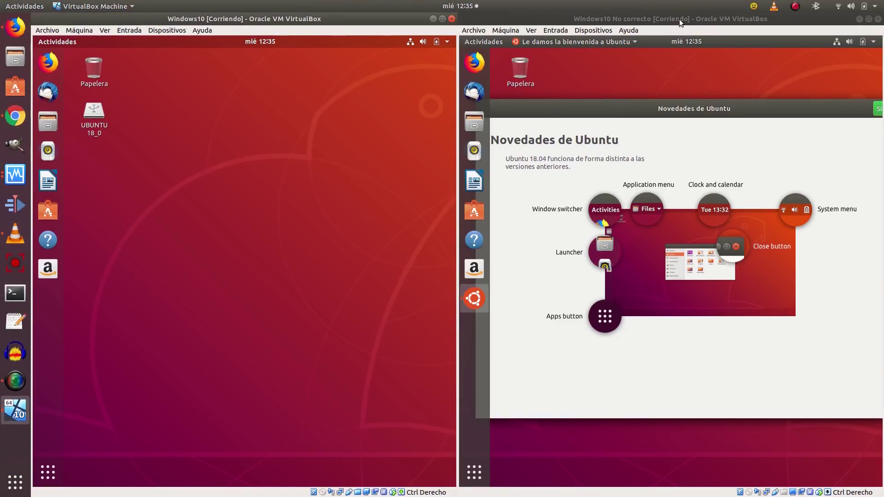
Step through and close the right VM's Ubuntu welcome tour.
{"action": "left_click", "coordinate": [879, 109]}
{"action": "left_click", "coordinate": [879, 109]}
{"action": "left_click", "coordinate": [880, 109]}
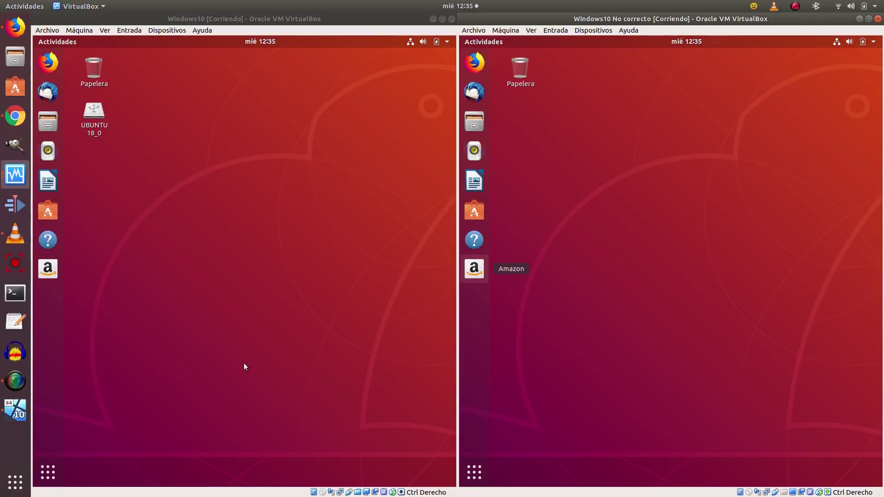
Launch Discos in the left VM by searching 'dis' in the applications overview.
{"action": "left_click", "coordinate": [48, 473]}
{"action": "type", "text": "dis"}
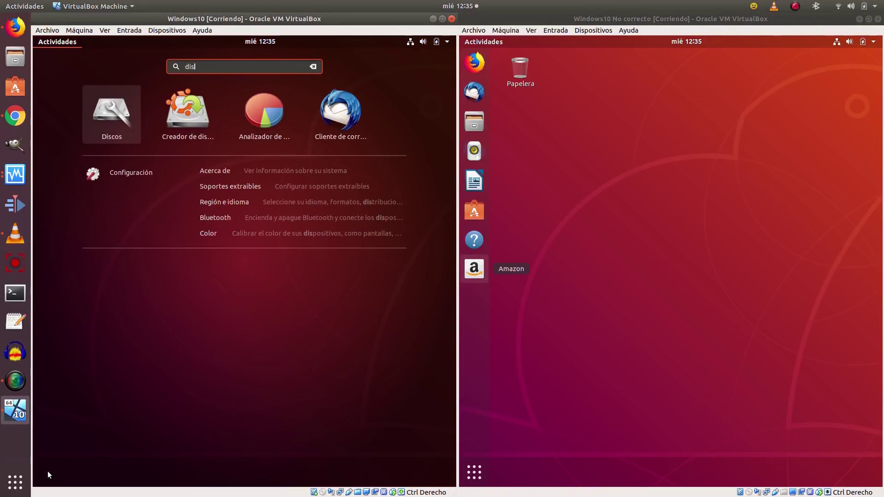
{"action": "left_click", "coordinate": [107, 119]}
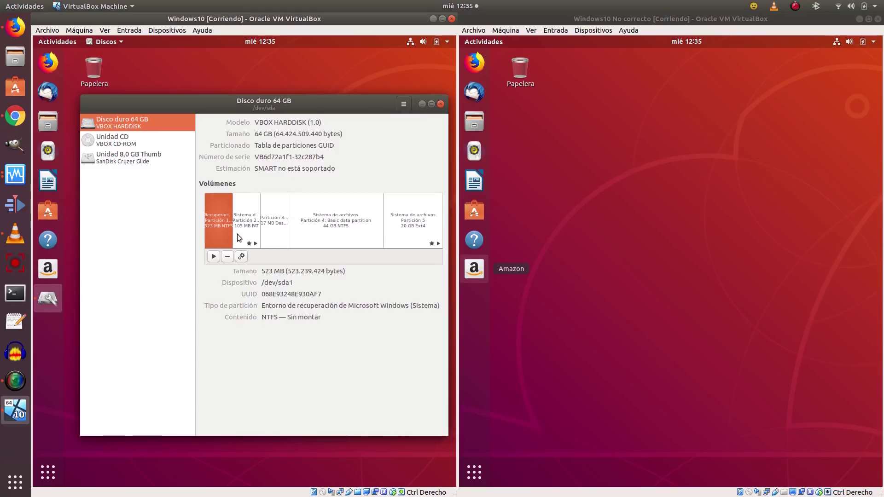
Inspect the left VM's 523 MB recovery, 105 MB EFI, 17 MB reserved, 44 GB NTFS and 20 GB Ext4 partitions.
{"action": "left_click", "coordinate": [245, 221]}
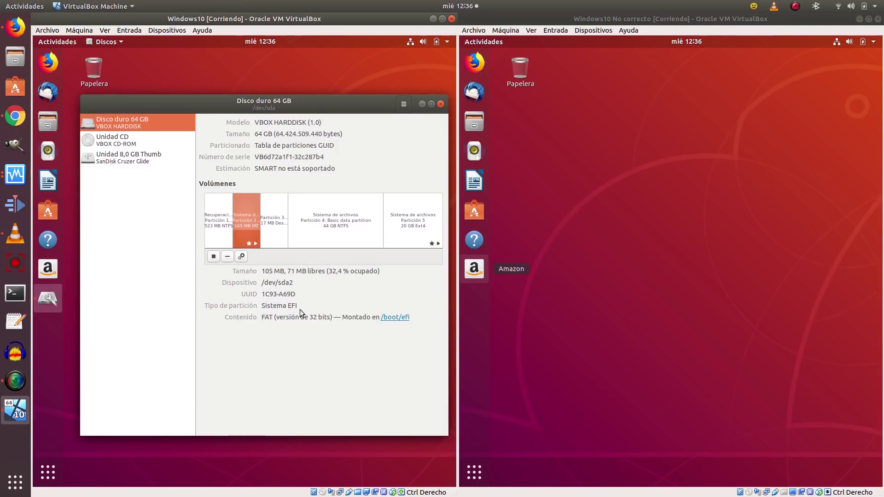
{"action": "left_click", "coordinate": [214, 222]}
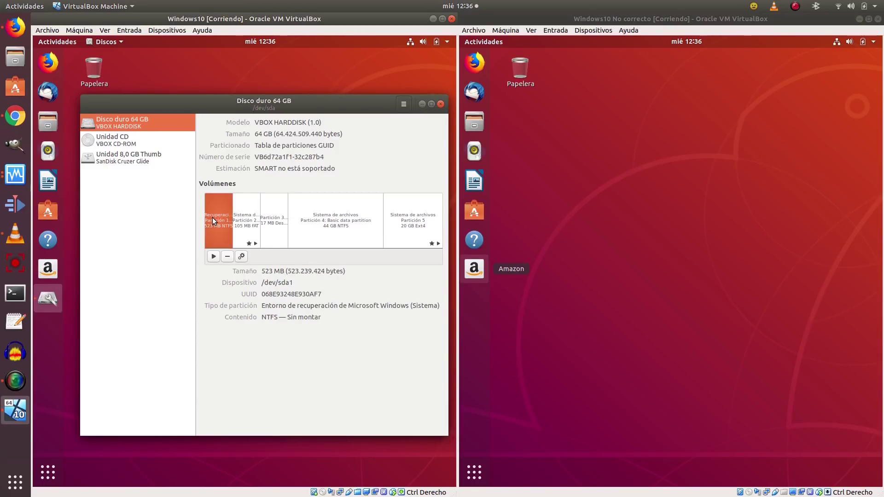
{"action": "left_click", "coordinate": [243, 223]}
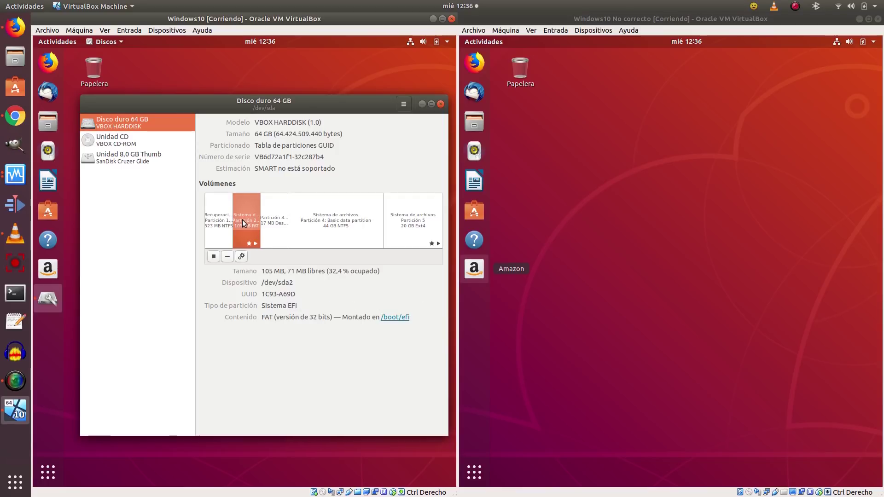
{"action": "left_click", "coordinate": [277, 220]}
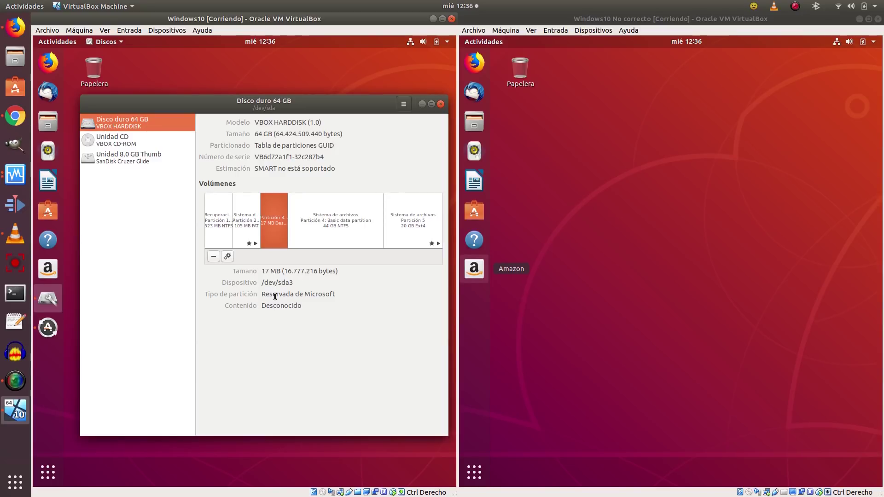
{"action": "left_click", "coordinate": [345, 230]}
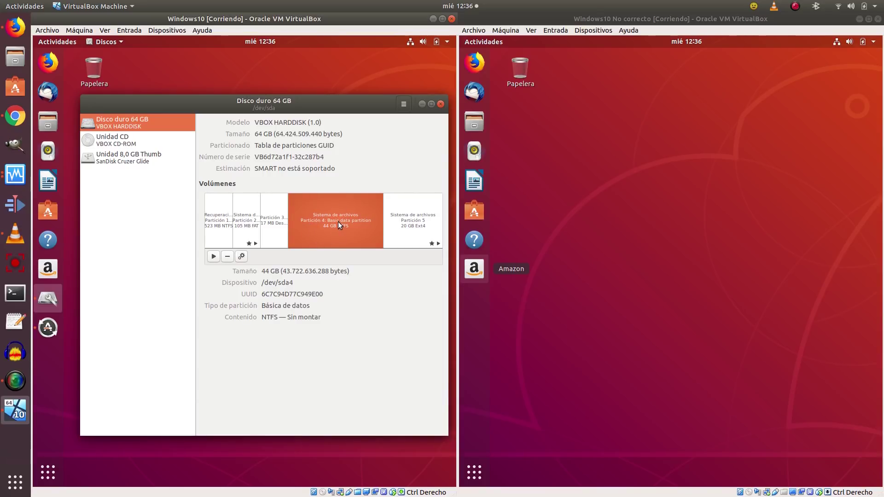
{"action": "left_click", "coordinate": [416, 226]}
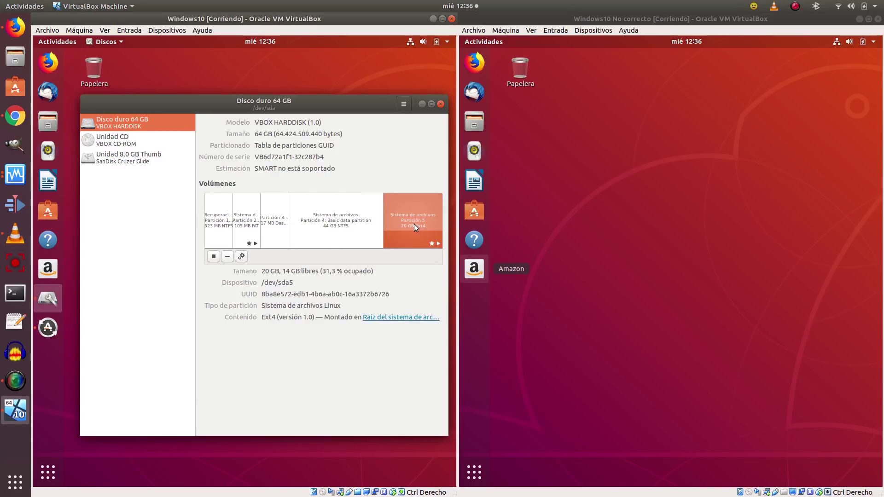
{"action": "left_click", "coordinate": [481, 473]}
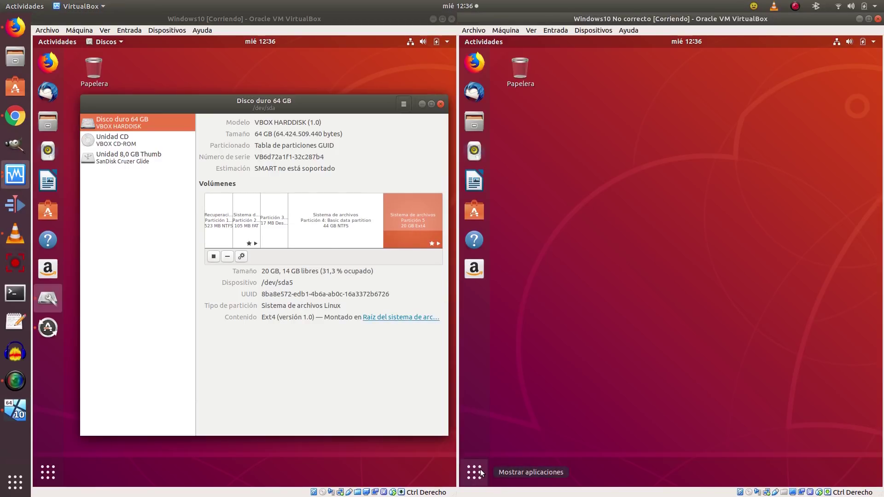
{"action": "left_click", "coordinate": [480, 473]}
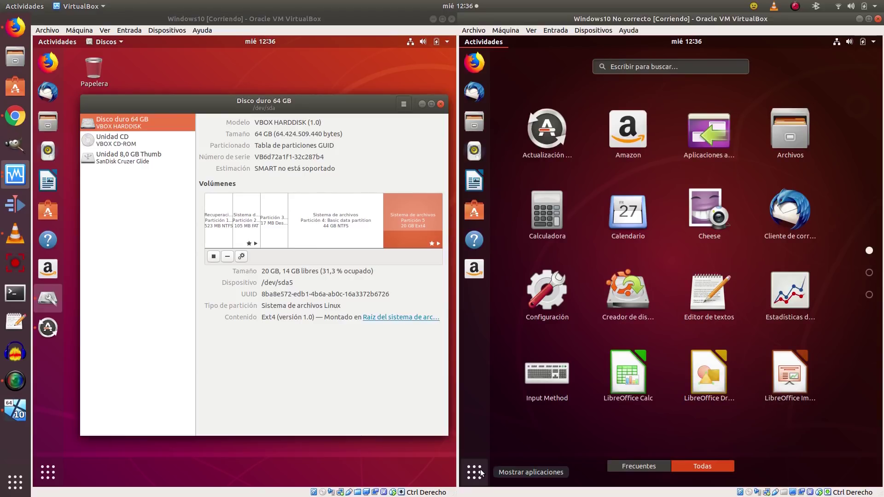
Launch Discos in the right VM via 'disco' and inspect its EFI, NTFS and 20 GB Ext4 partitions.
{"action": "type", "text": "disco"}
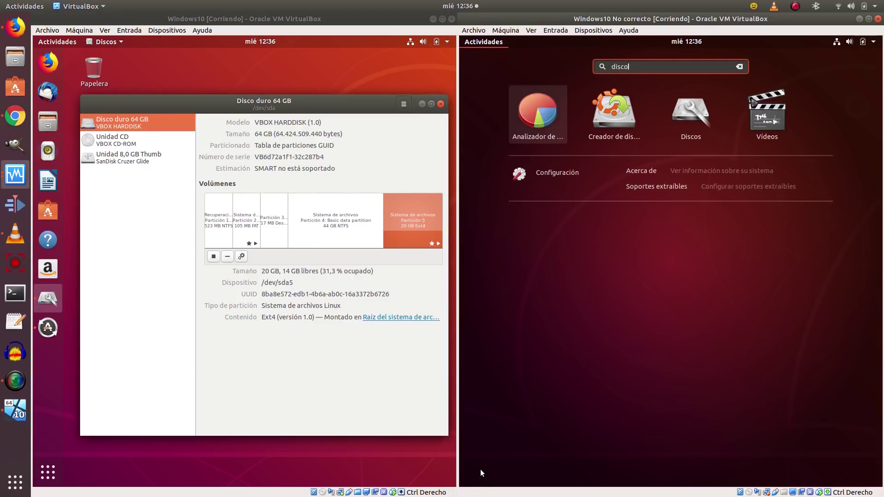
{"action": "left_click", "coordinate": [694, 116]}
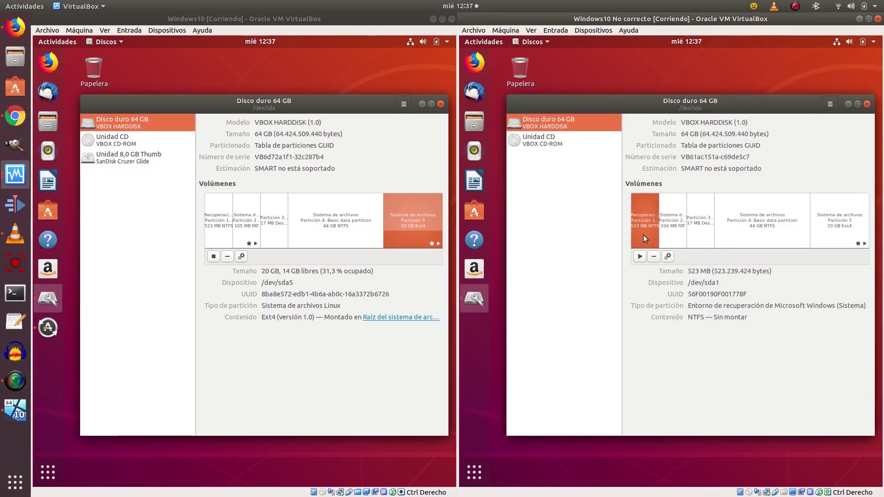
{"action": "left_click", "coordinate": [679, 228]}
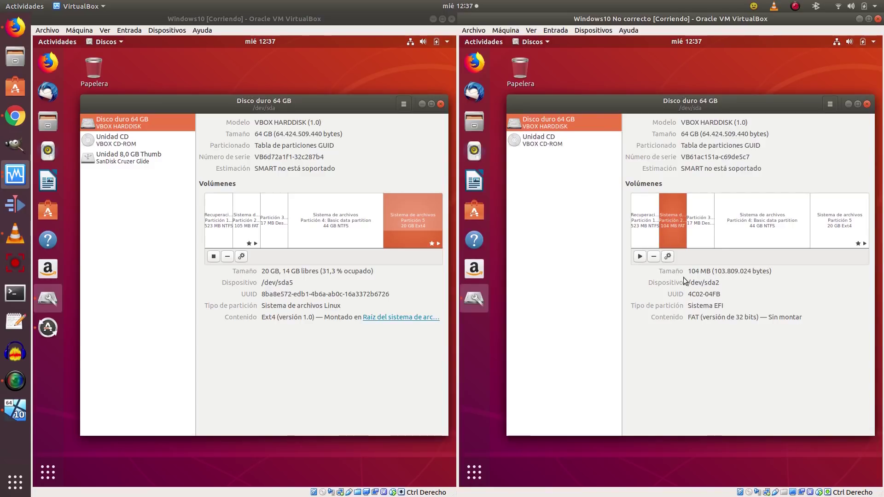
{"action": "left_click", "coordinate": [701, 214]}
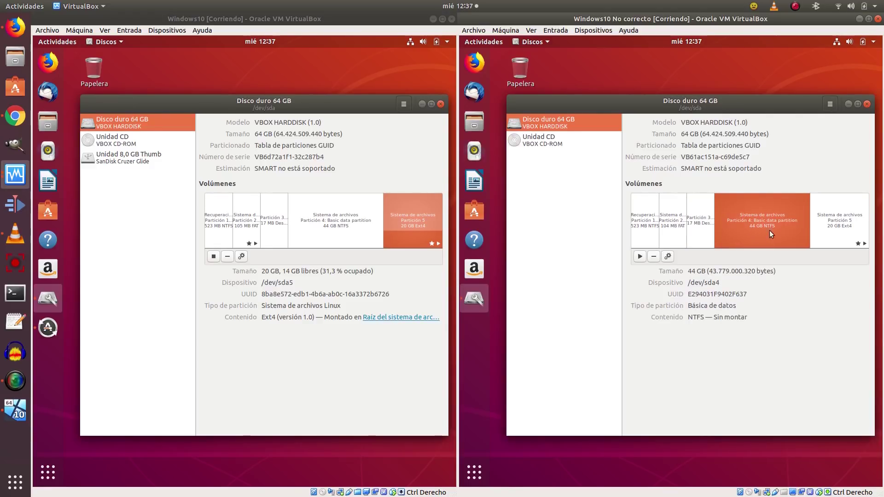
{"action": "left_click", "coordinate": [842, 221]}
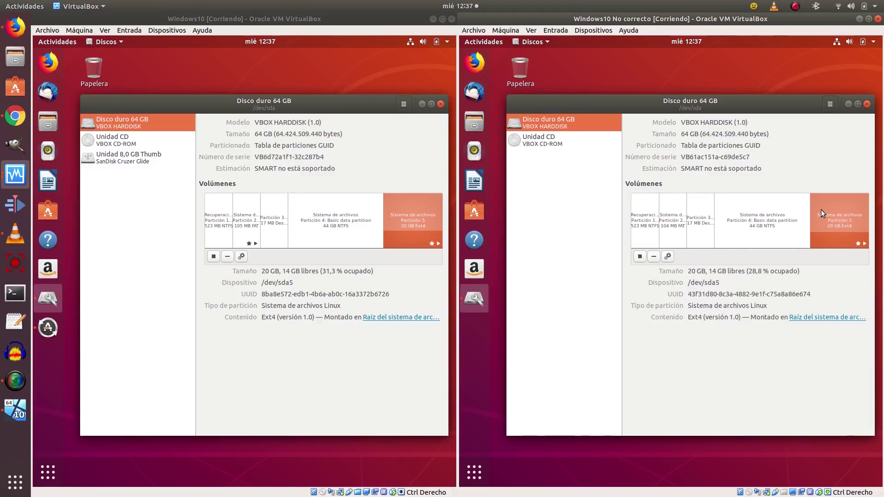